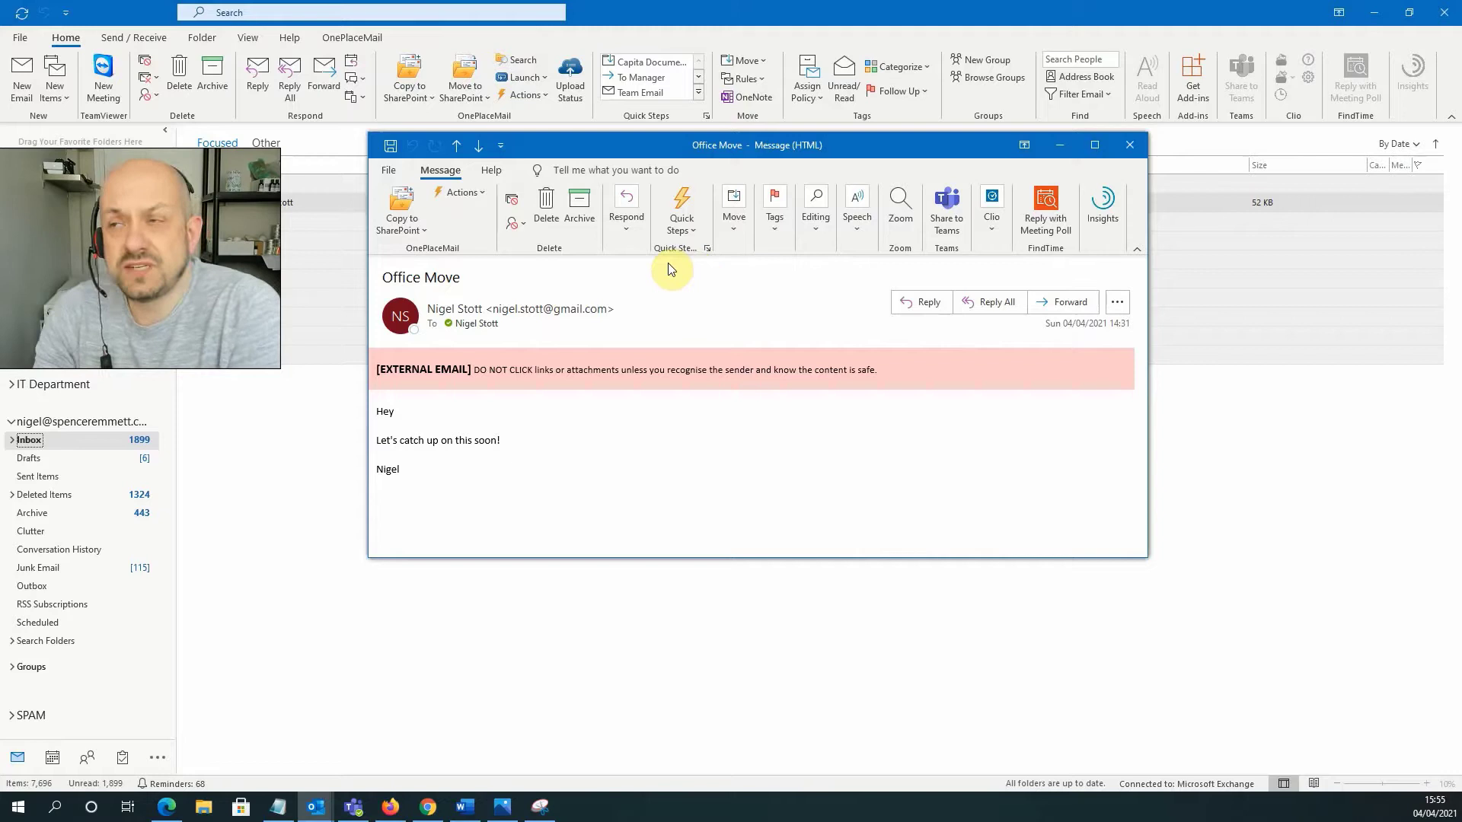
Move the Outlook message window slightly up and left, keeping its warning banner visible.
{"action": "left_click_drag", "start_coordinate": [883, 143], "coordinate": [871, 99]}
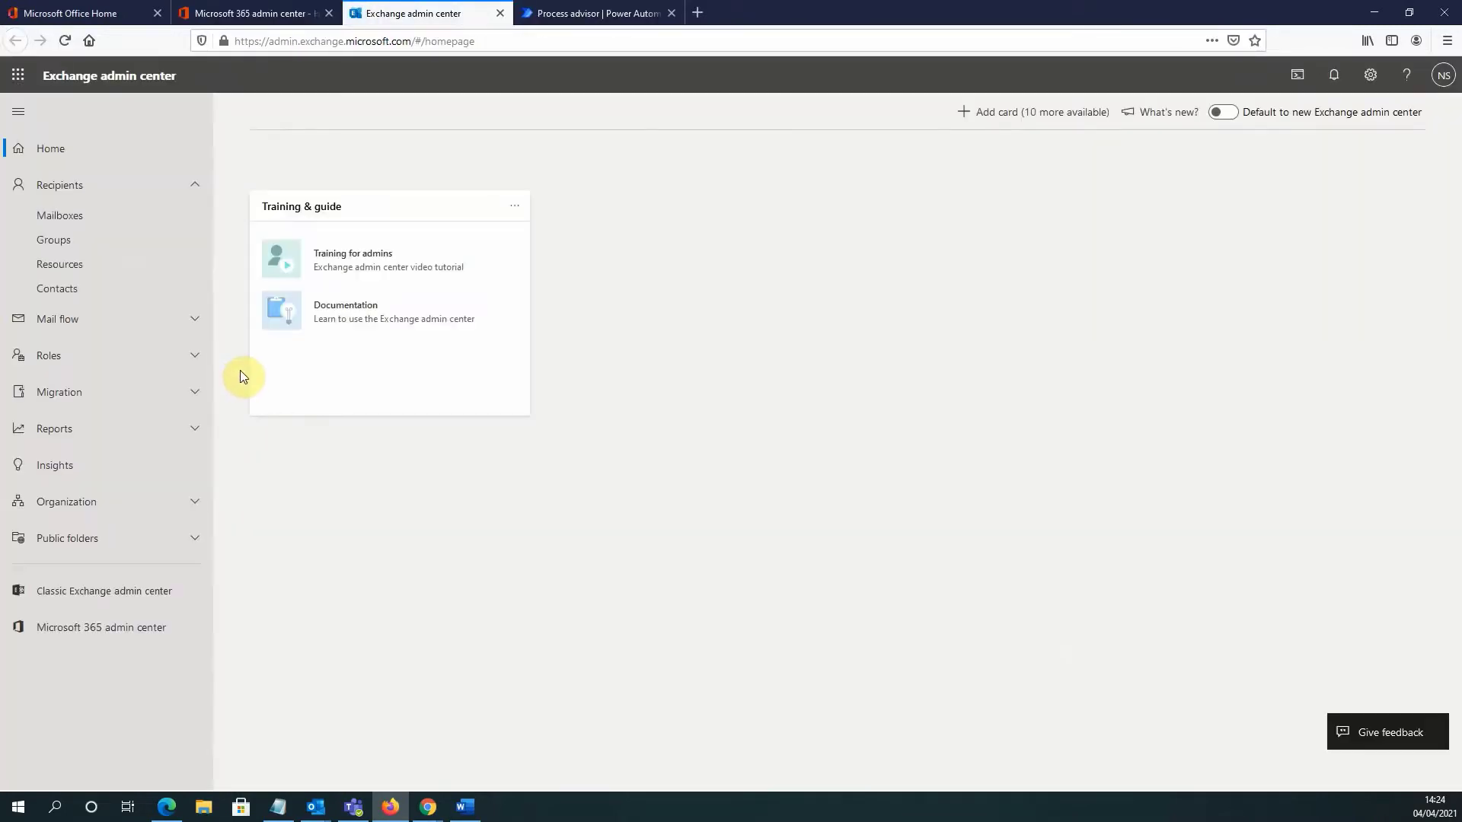
Expand Mail flow in the Exchange admin center sidebar and show its empty Rules list.
{"action": "left_click", "coordinate": [160, 325]}
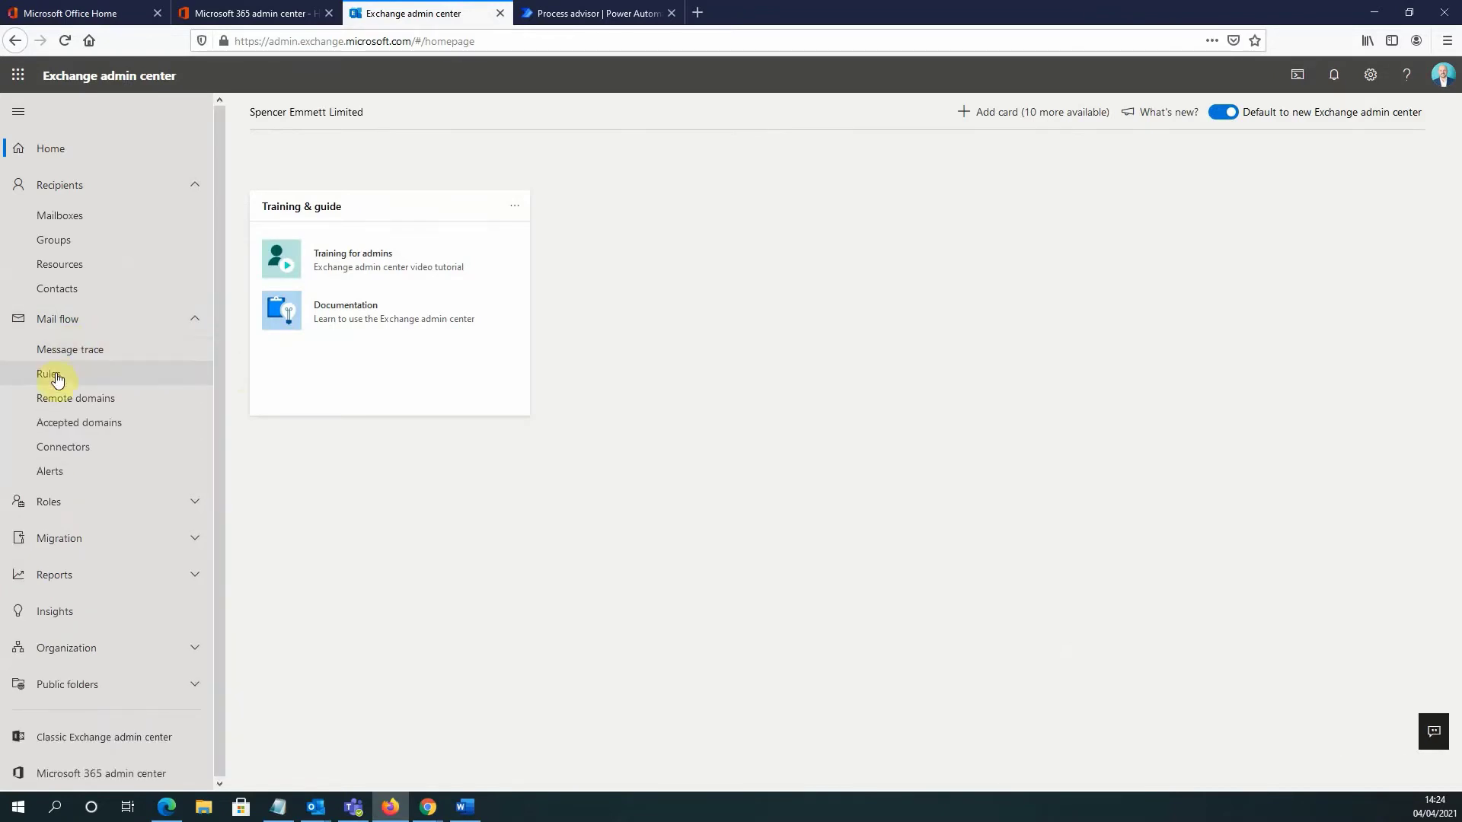
{"action": "left_click", "coordinate": [57, 382]}
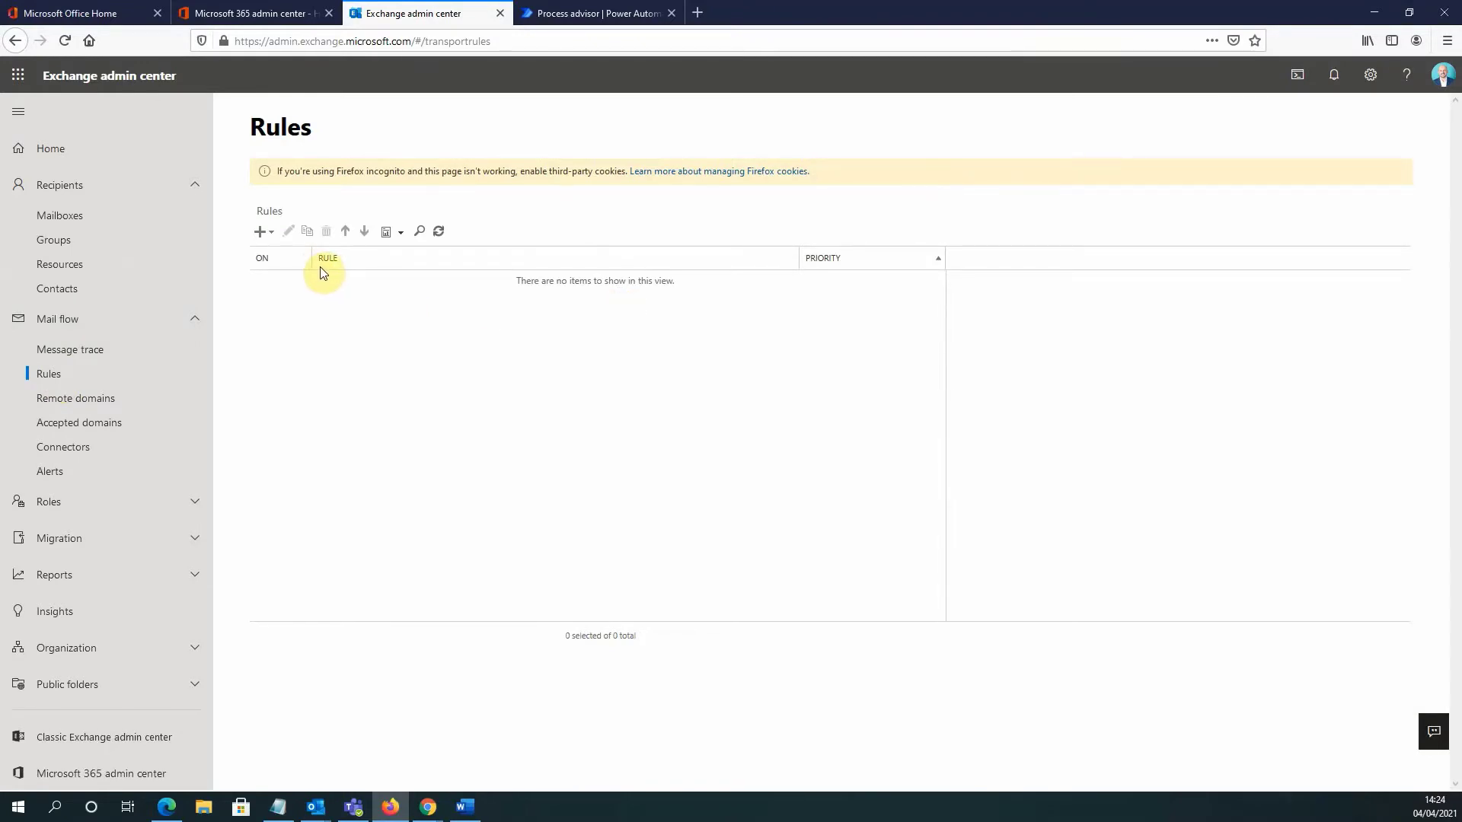
Start a new Apply disclaimers rule named 'External Email Warning Rule'.
{"action": "left_click", "coordinate": [274, 237]}
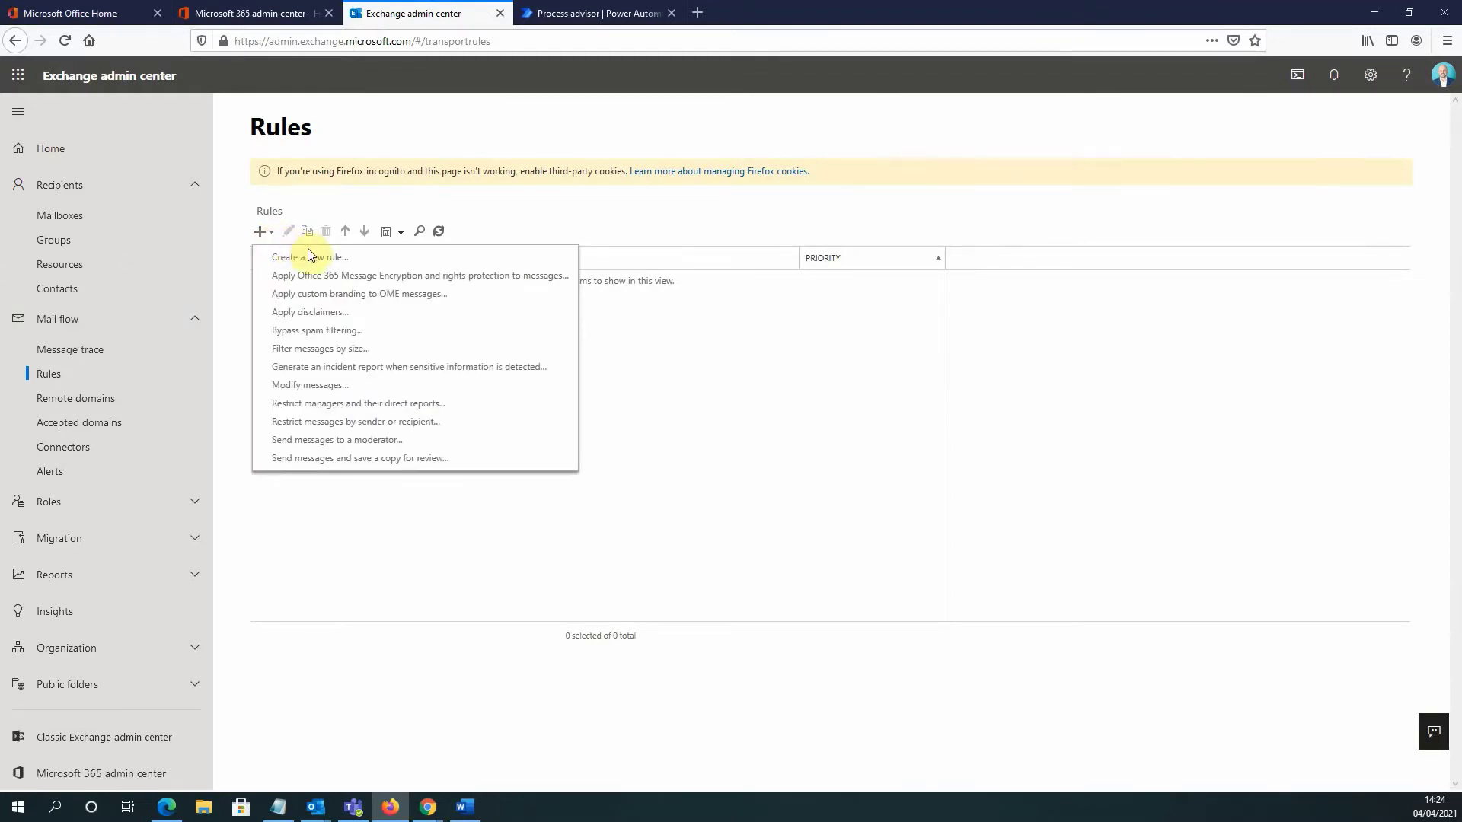
{"action": "left_click", "coordinate": [310, 313]}
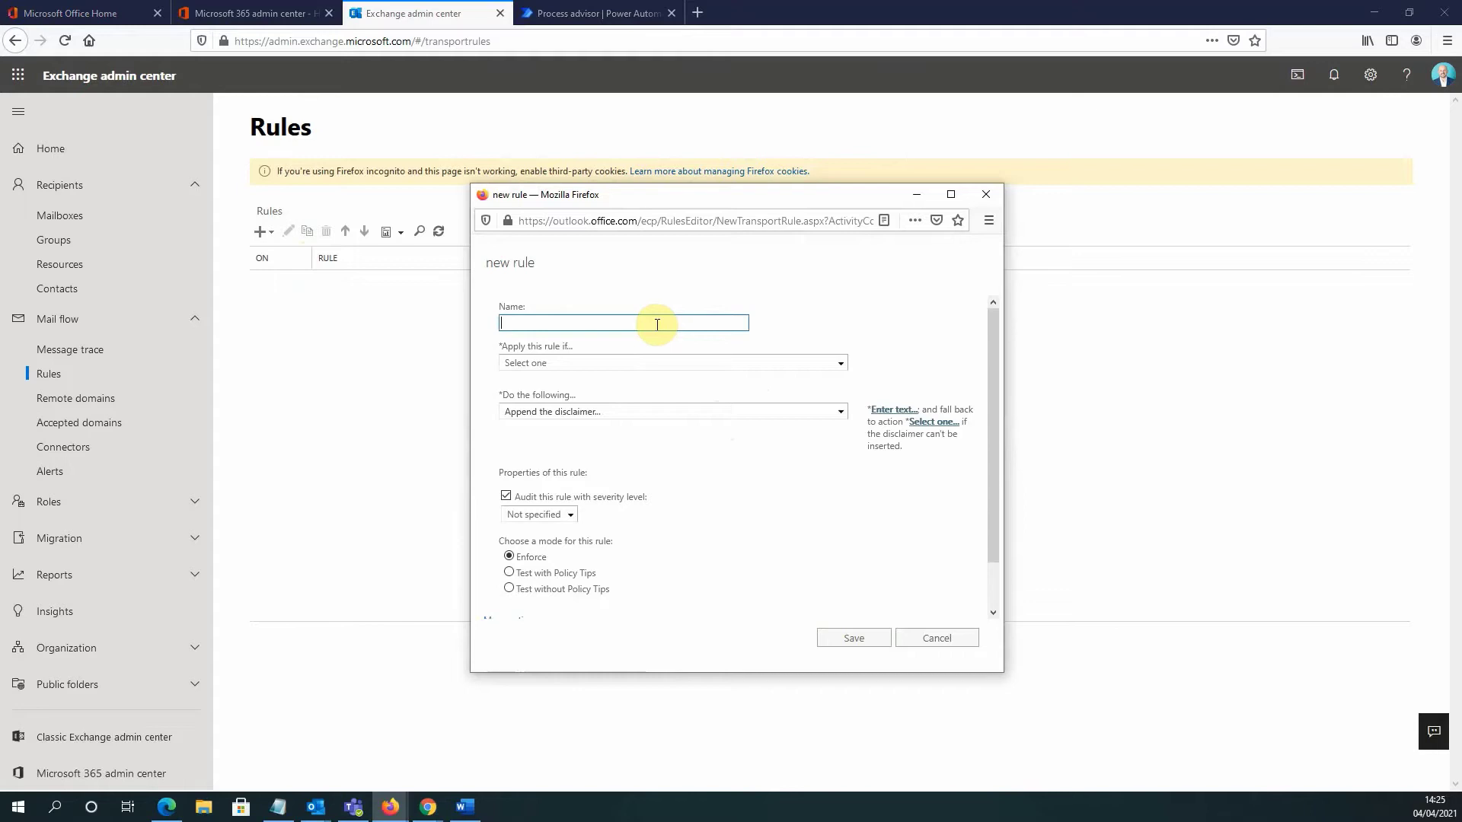
{"action": "type", "text": "E"}
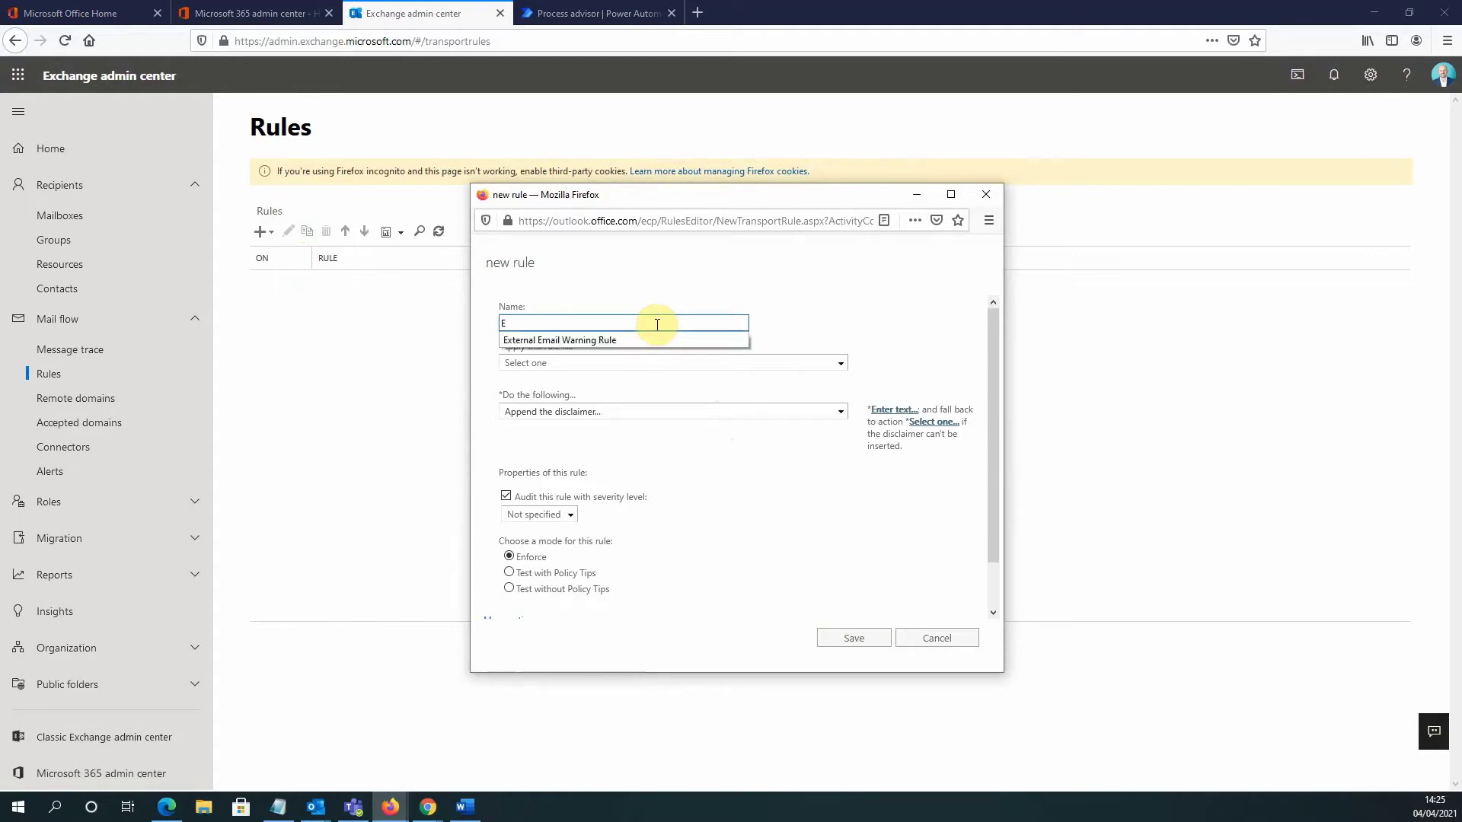
{"action": "type", "text": "xternal Email Warning Rule"}
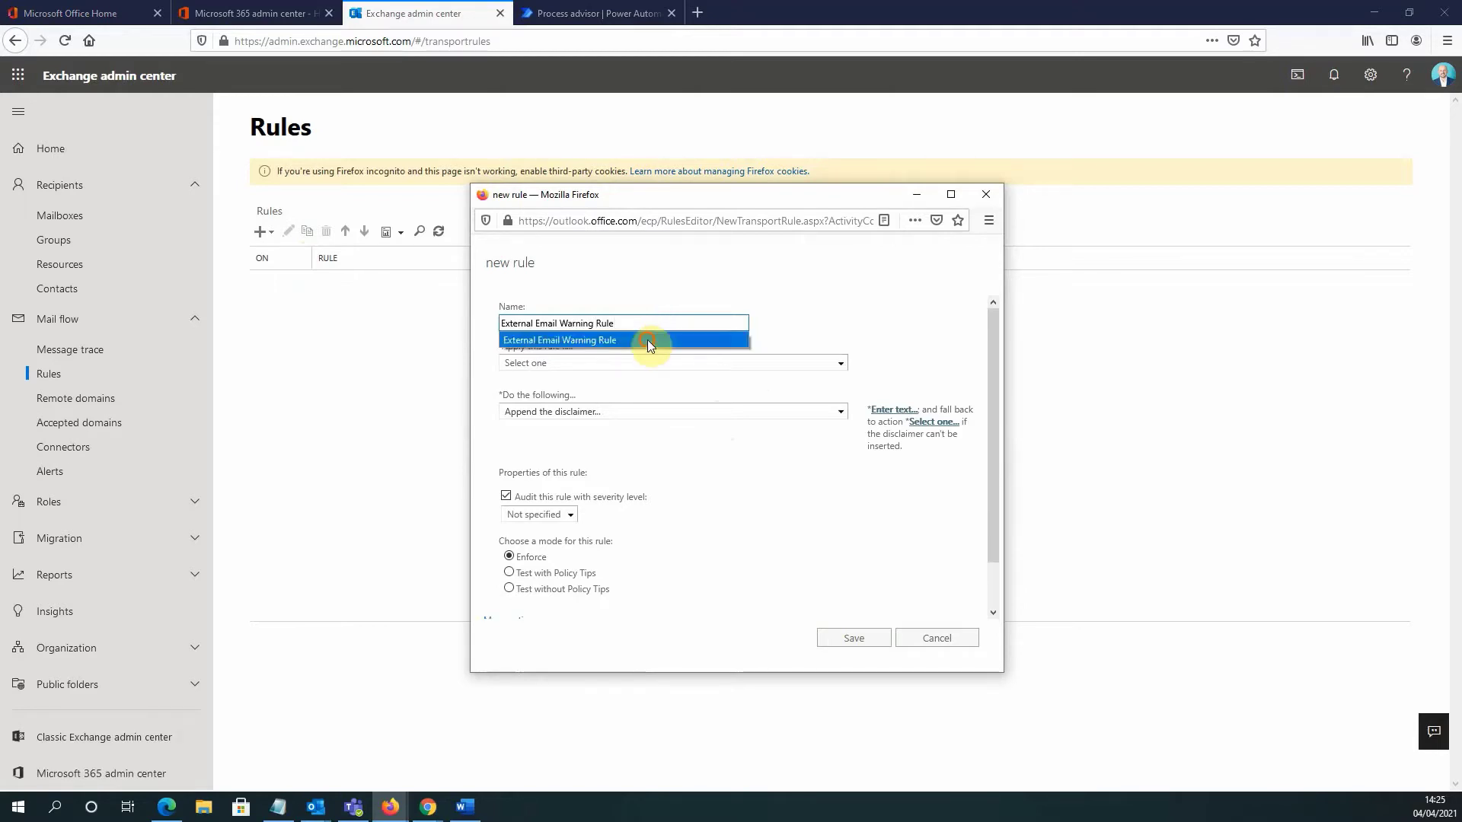
{"action": "left_click", "coordinate": [647, 340]}
{"action": "left_click", "coordinate": [619, 365]}
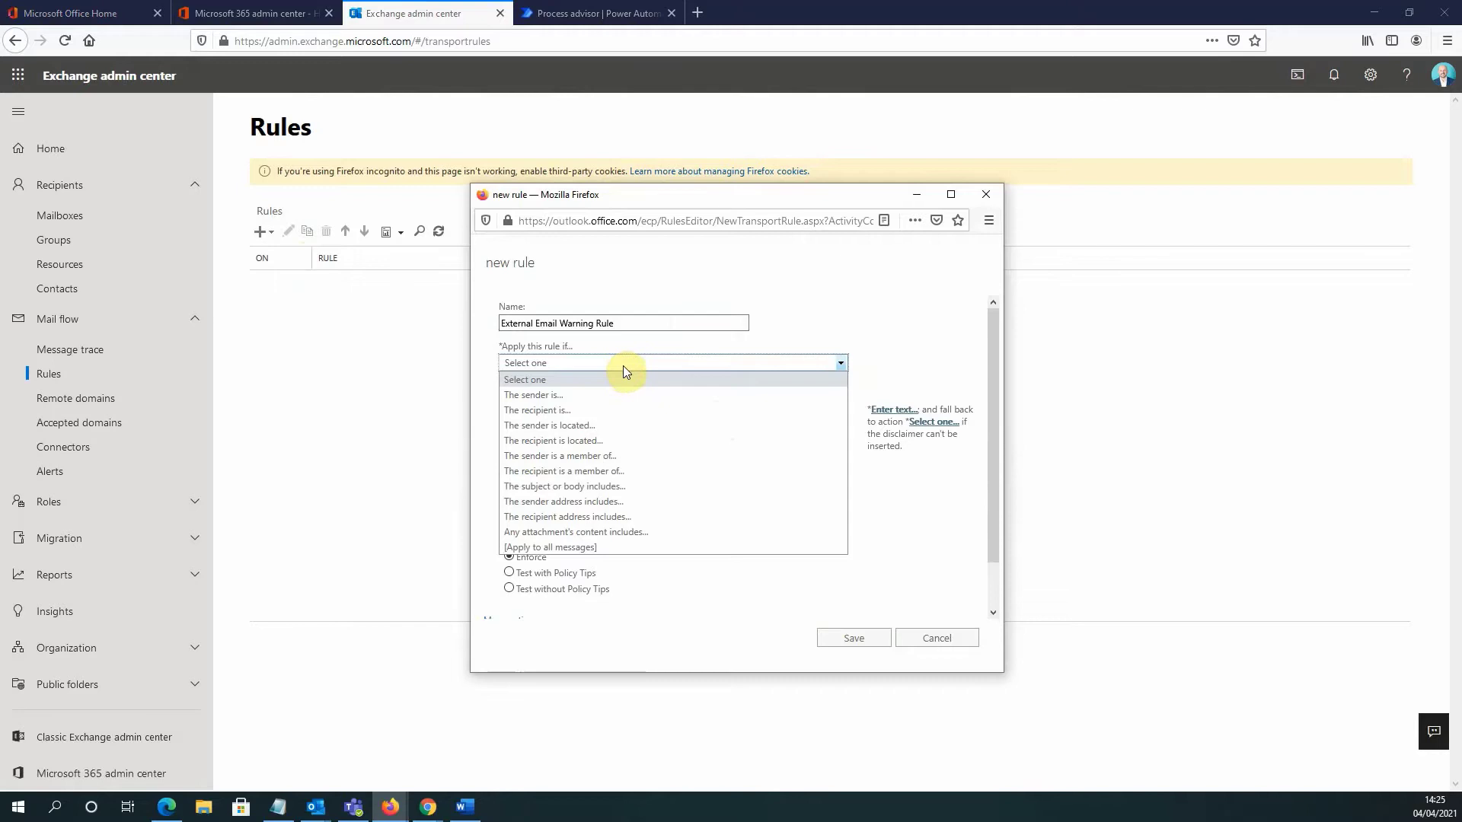
Make the rule apply when the sender is located Outside the organization.
{"action": "left_click", "coordinate": [619, 425]}
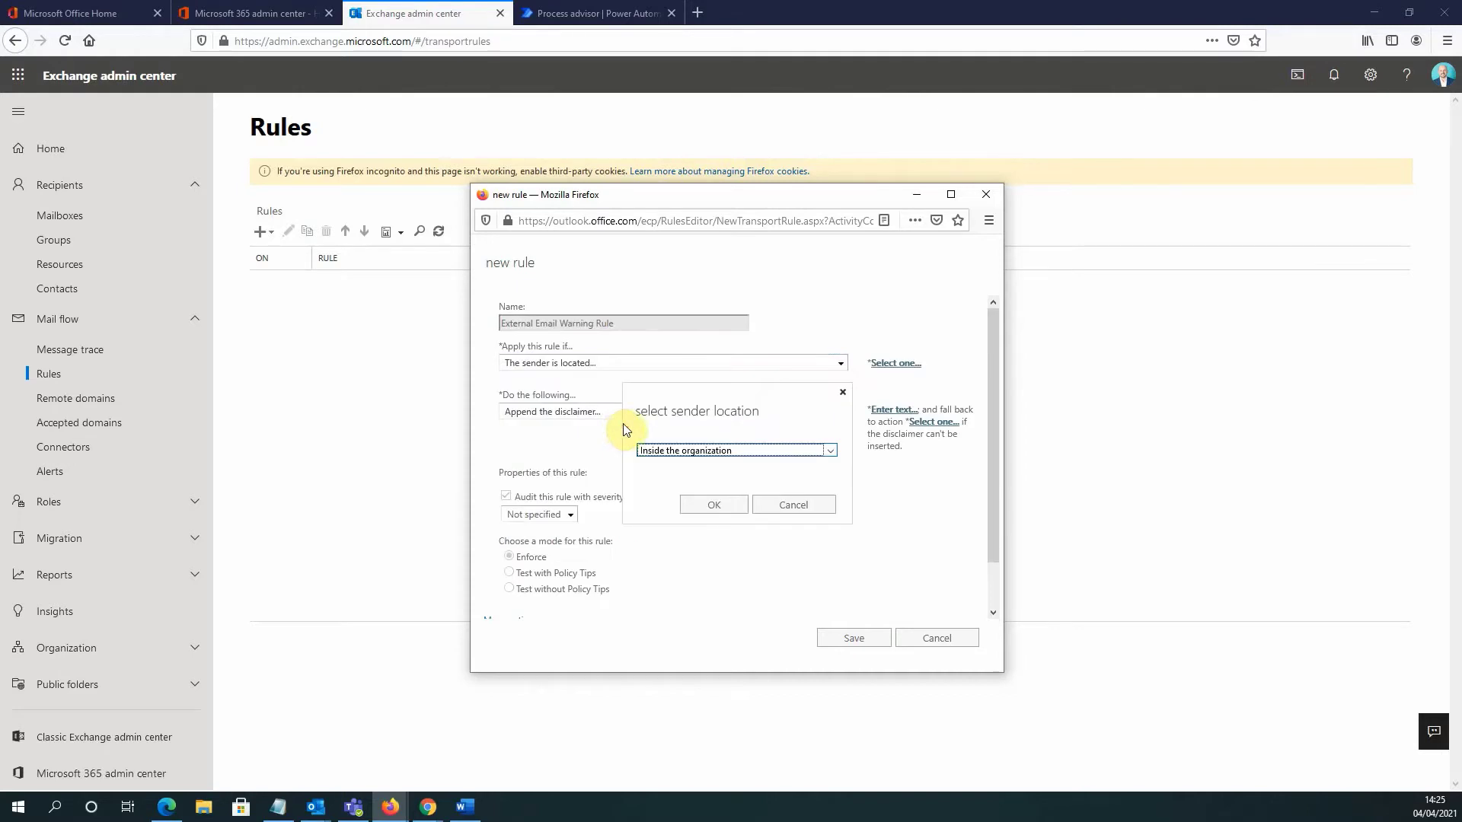
{"action": "left_click", "coordinate": [773, 454]}
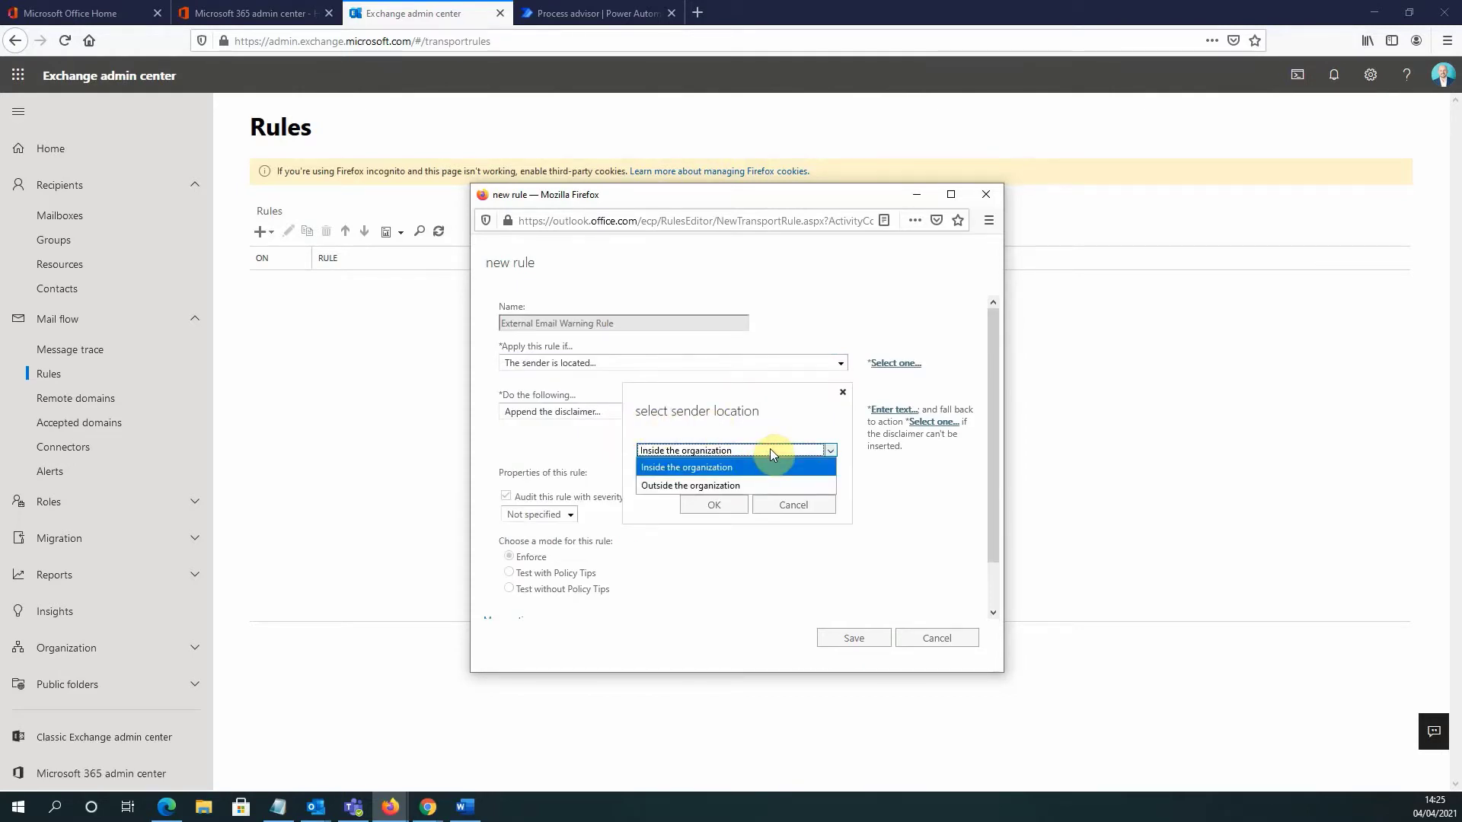
{"action": "left_click", "coordinate": [733, 486]}
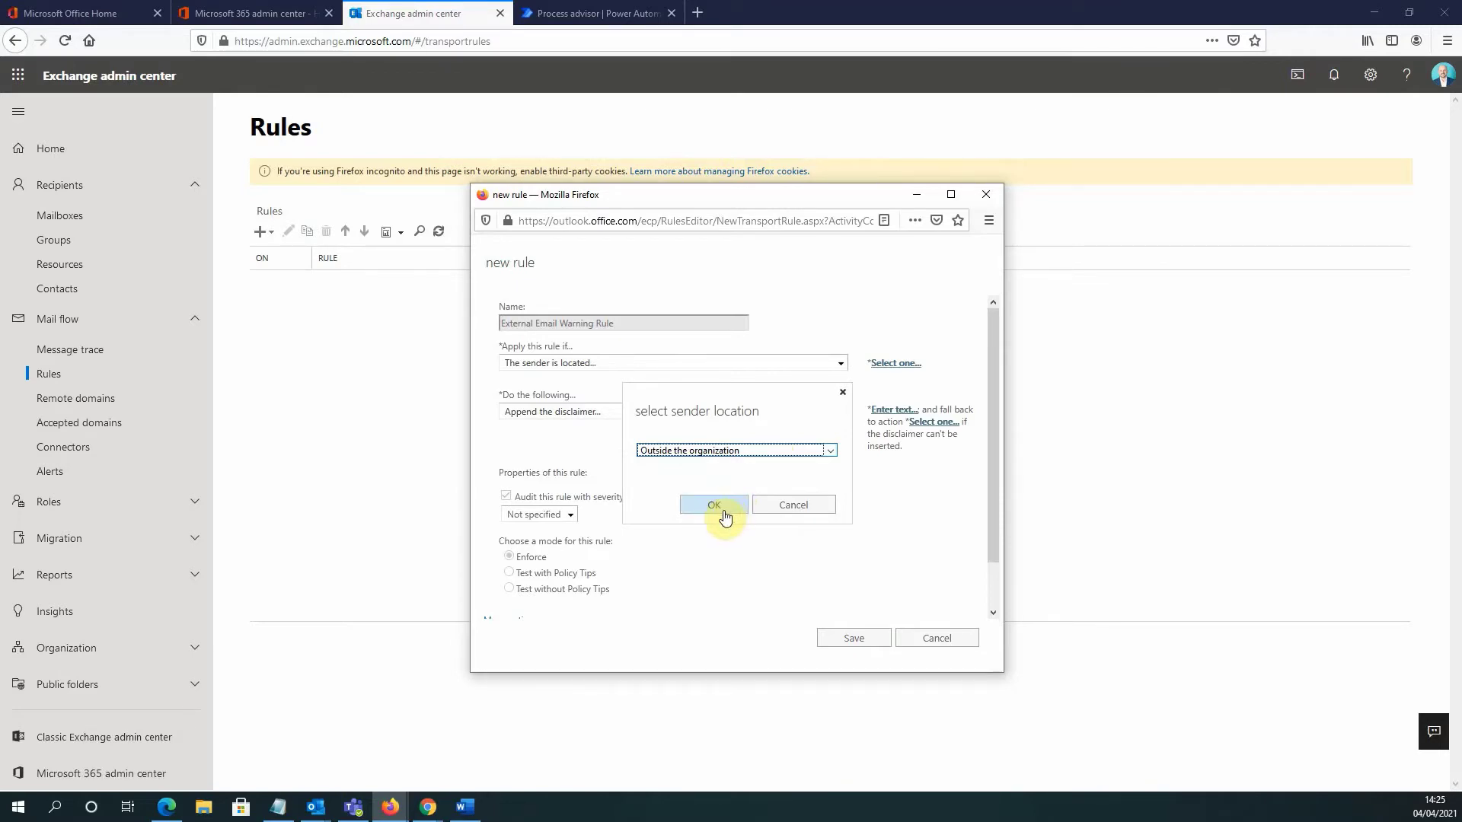
{"action": "left_click", "coordinate": [714, 505]}
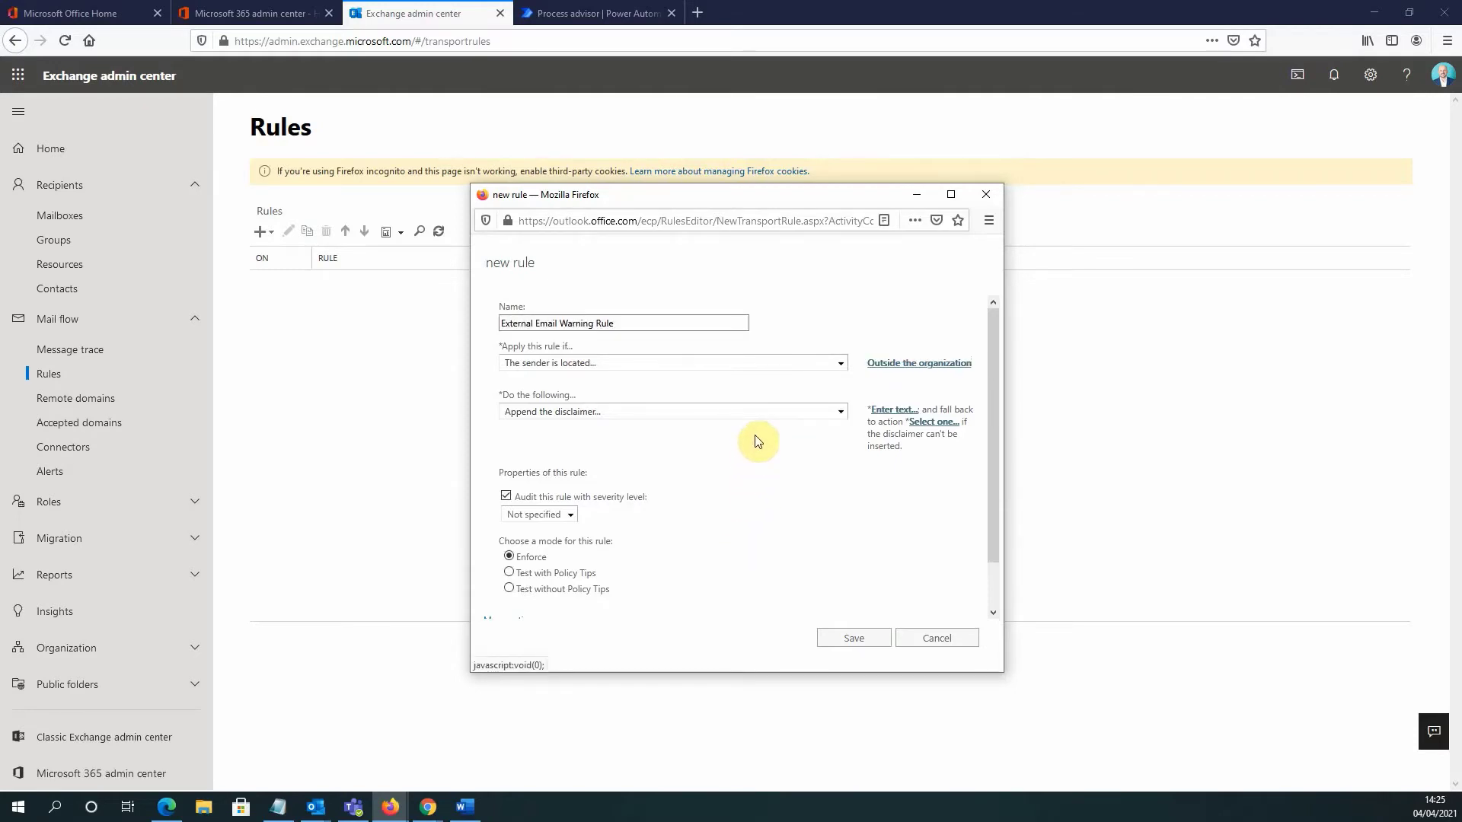
Add a second condition requiring the recipient to be Inside the organization.
{"action": "scroll", "coordinate": [756, 443], "scroll_direction": "down", "scroll_amount": 1}
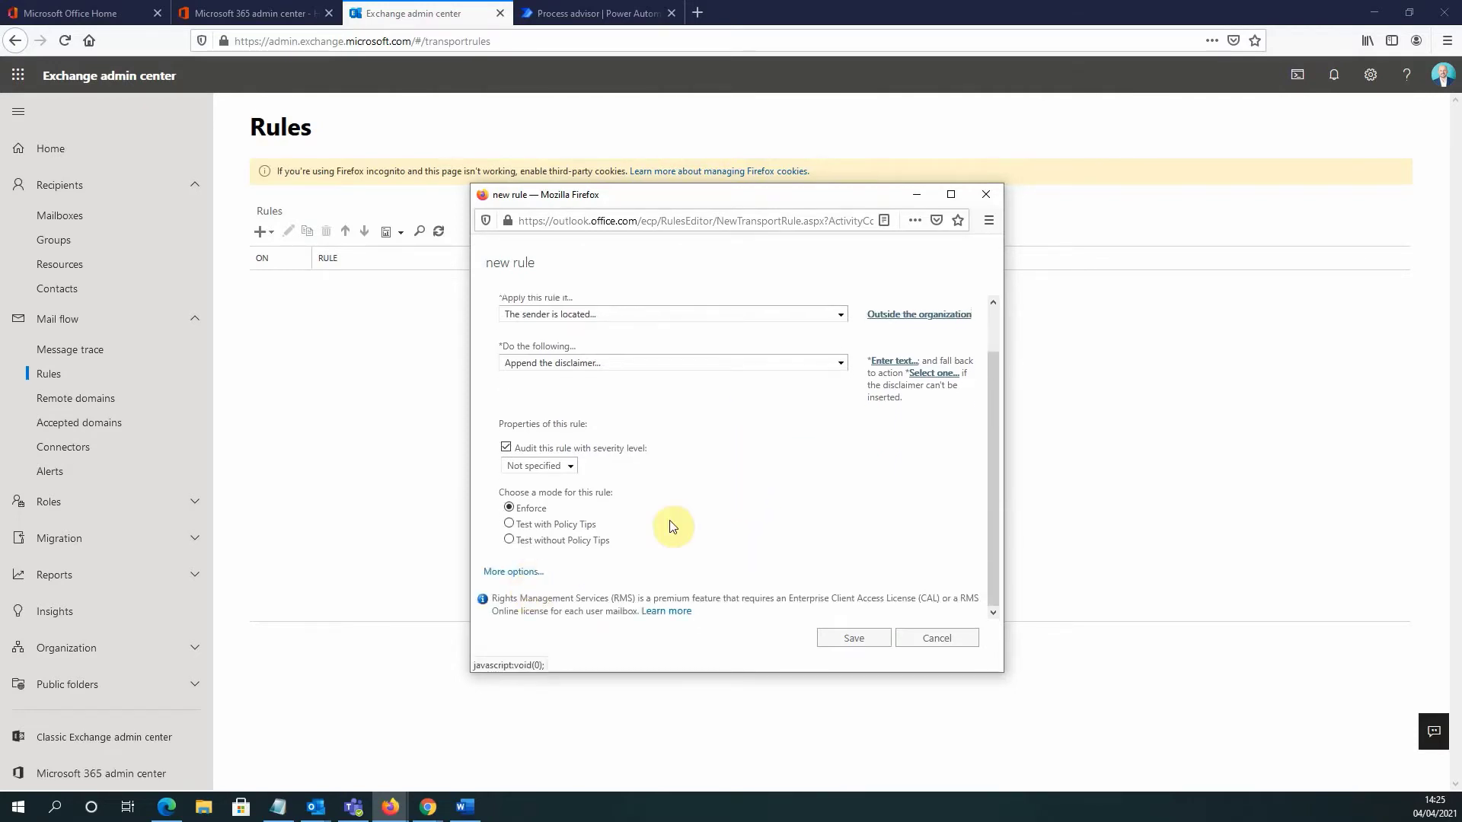
{"action": "left_click", "coordinate": [522, 572]}
{"action": "scroll", "coordinate": [701, 494], "scroll_direction": "up", "scroll_amount": 1}
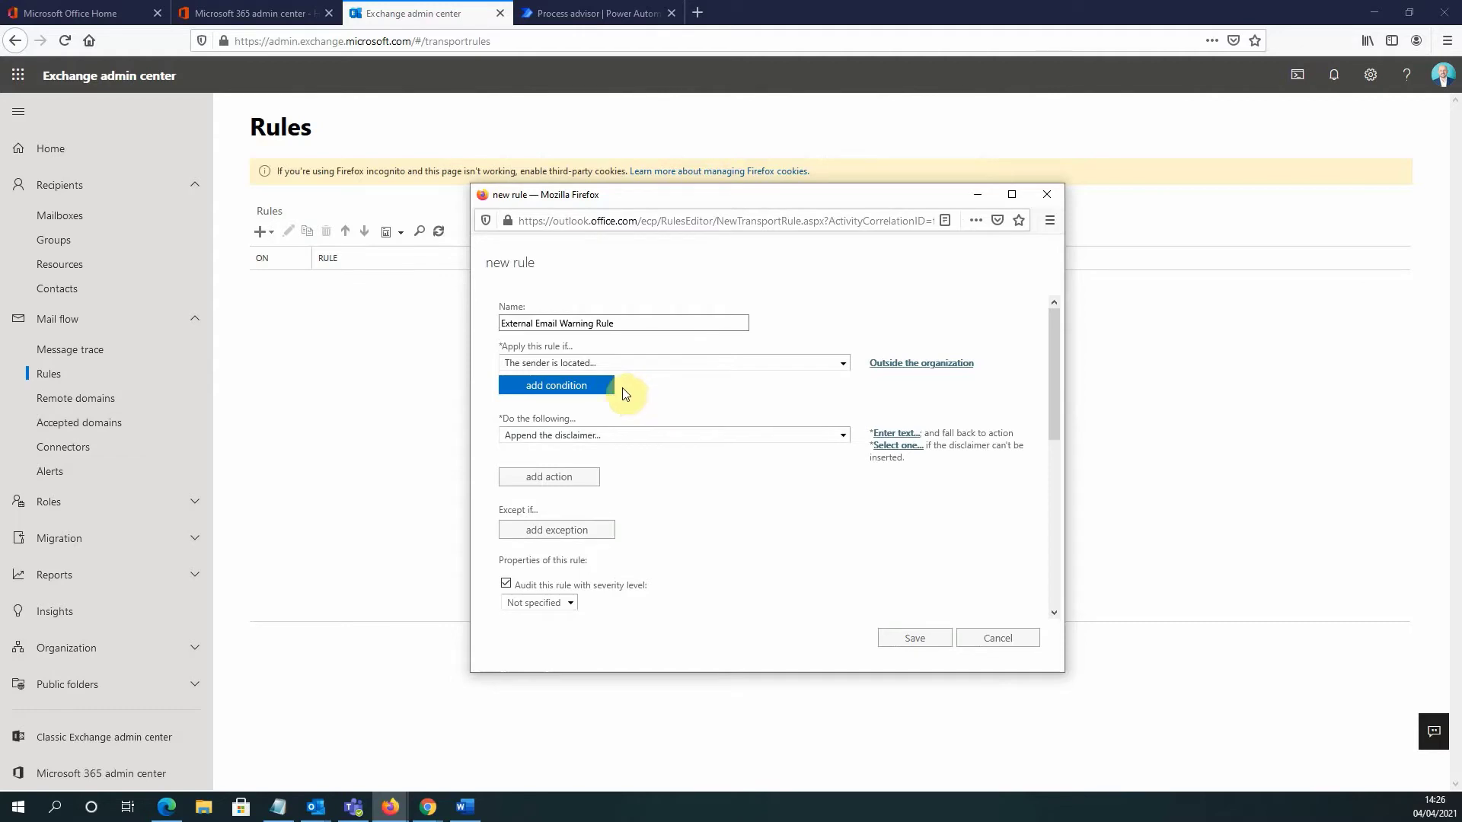
{"action": "left_click", "coordinate": [579, 387]}
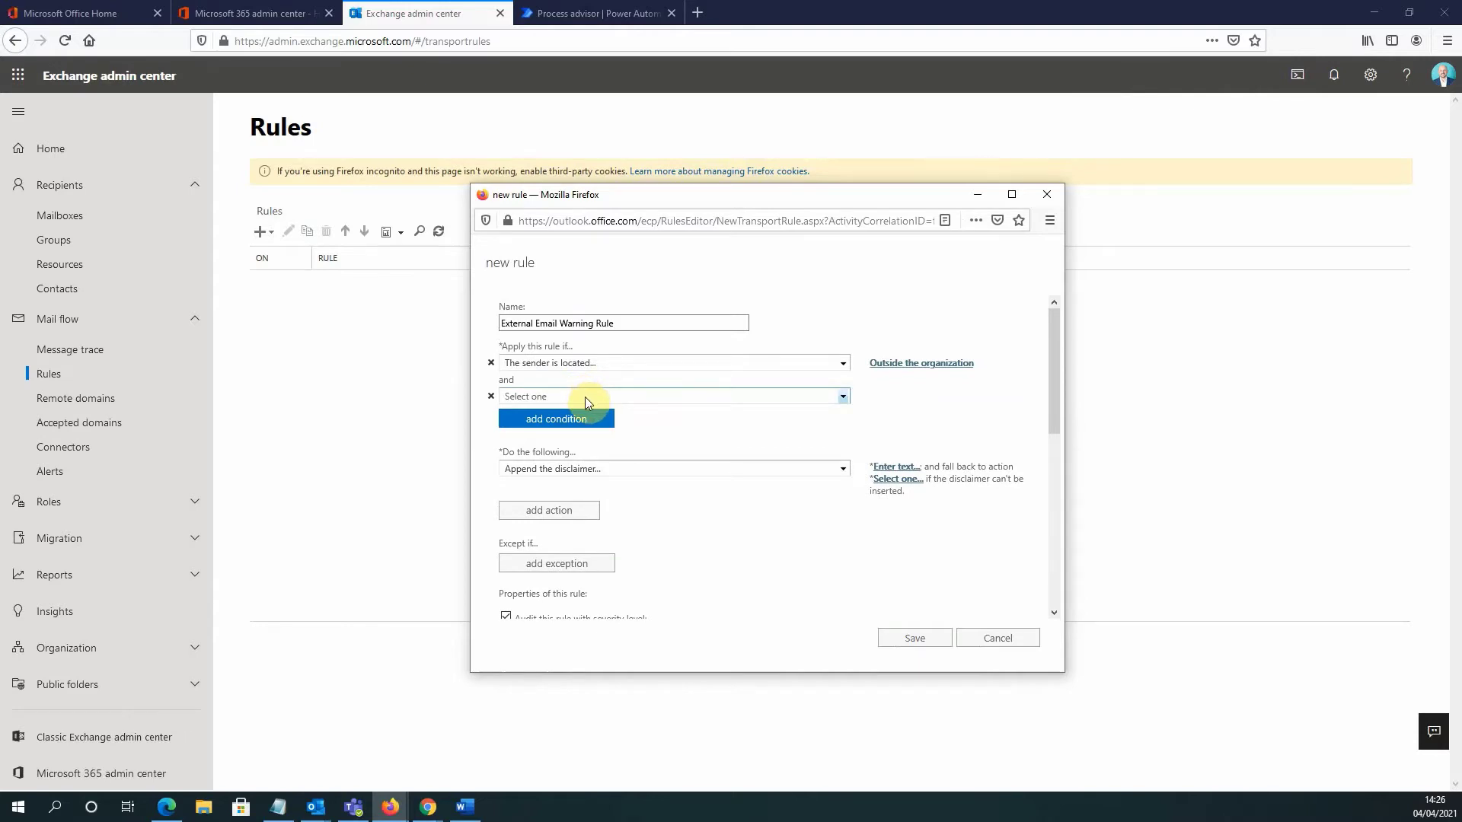
{"action": "left_click", "coordinate": [584, 398]}
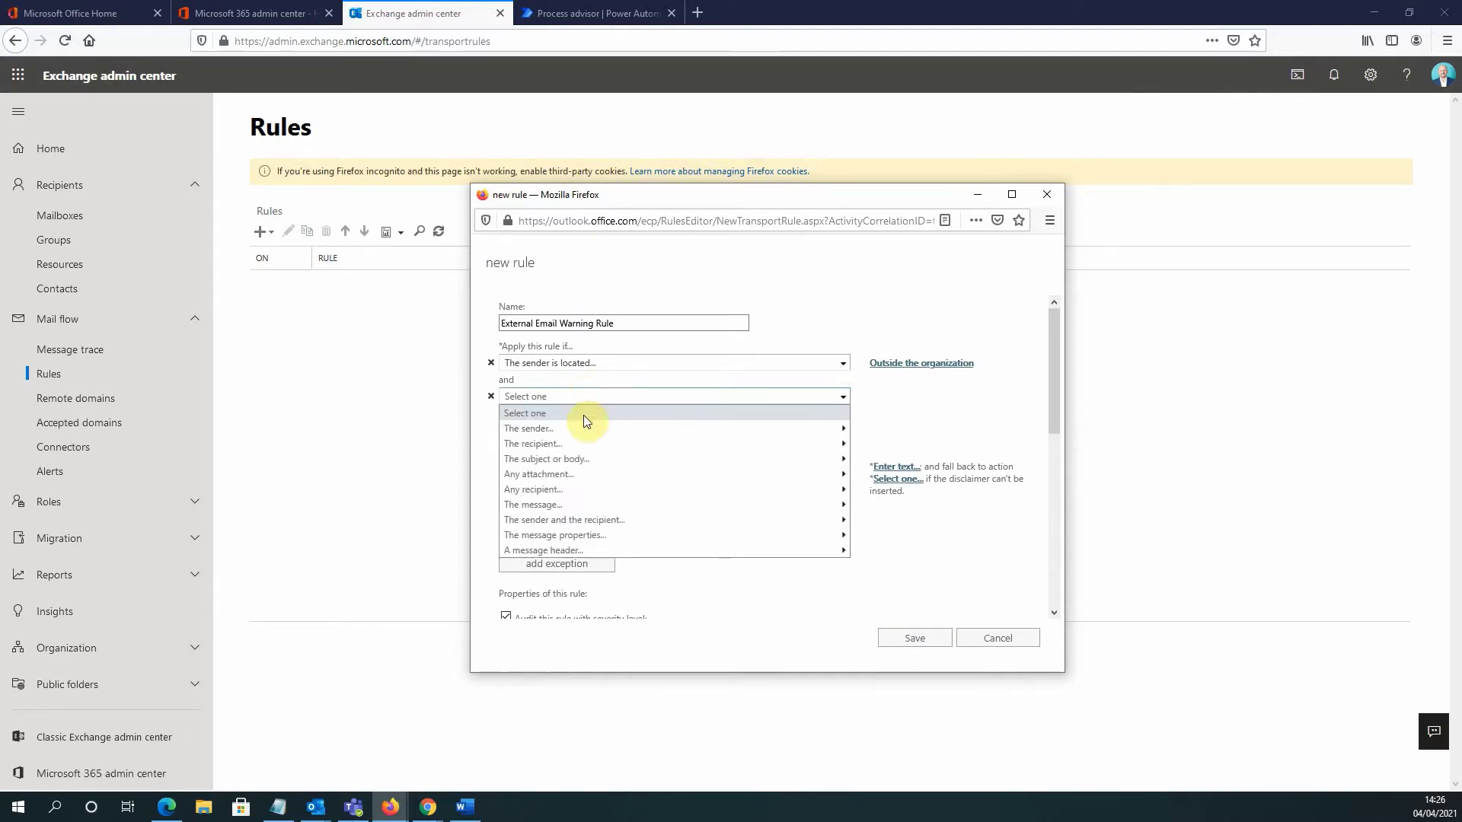
{"action": "mouse_move", "coordinate": [580, 442]}
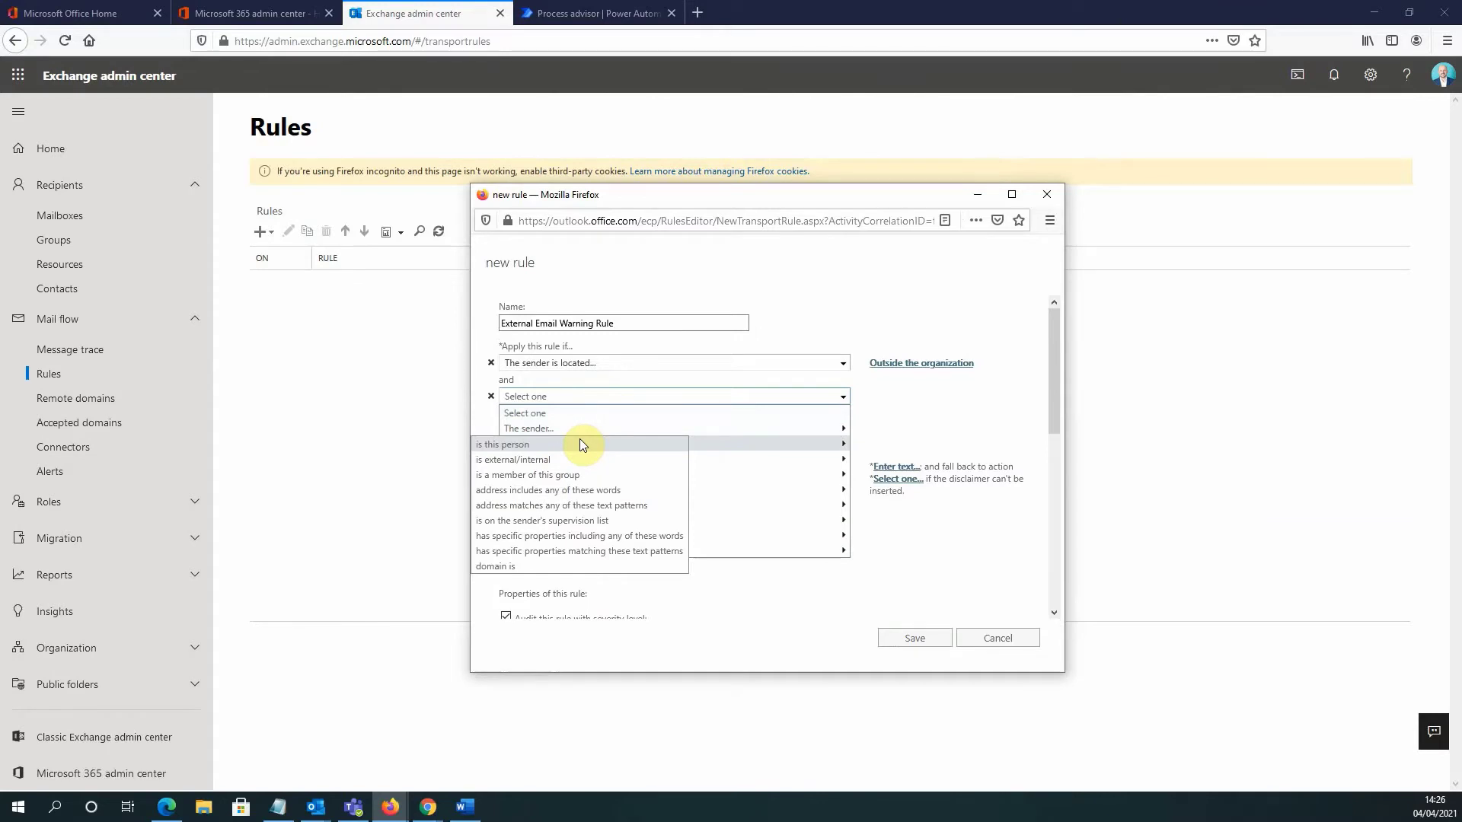
{"action": "left_click", "coordinate": [573, 460]}
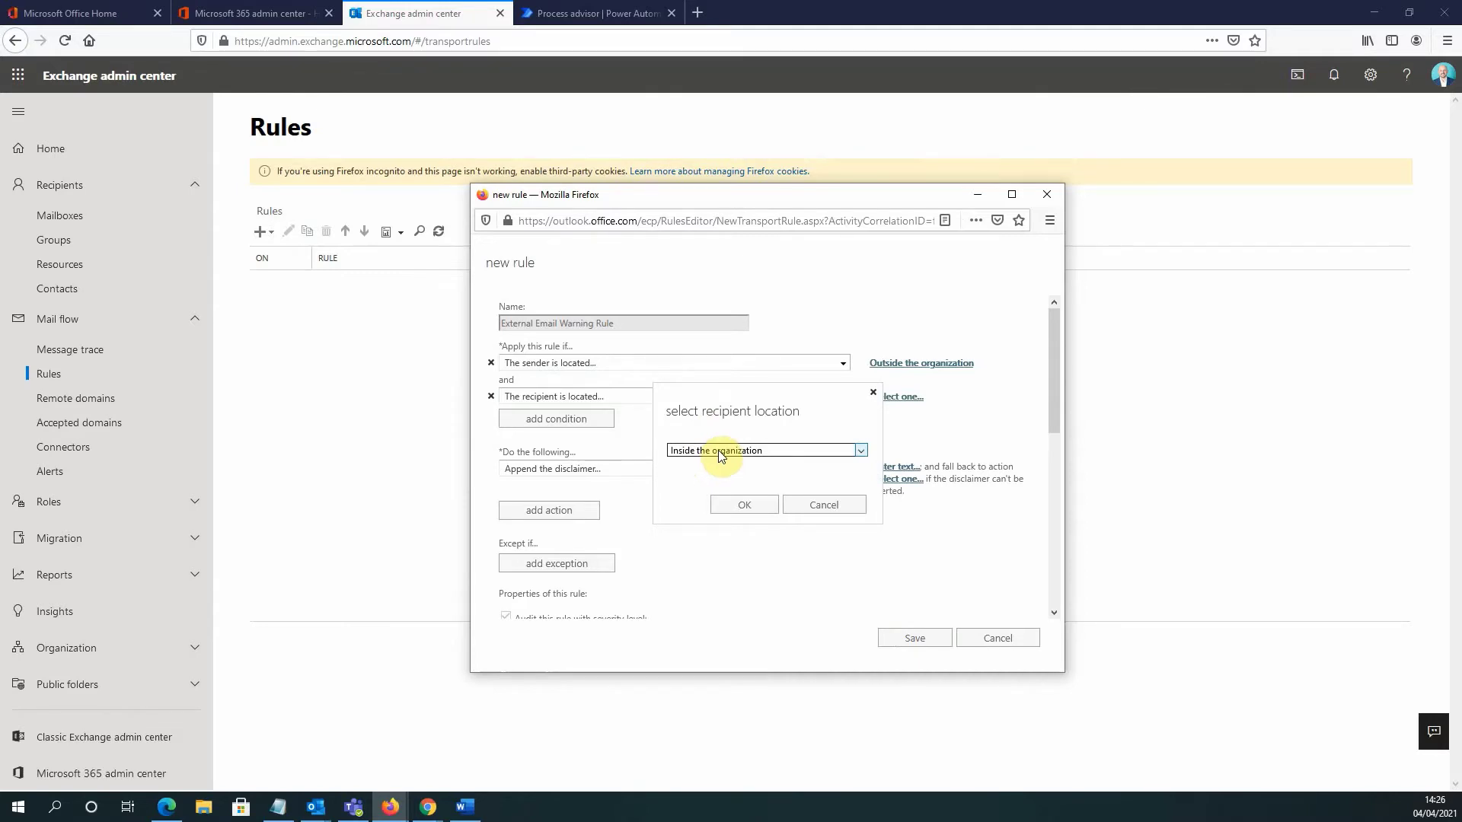
{"action": "left_click", "coordinate": [752, 506]}
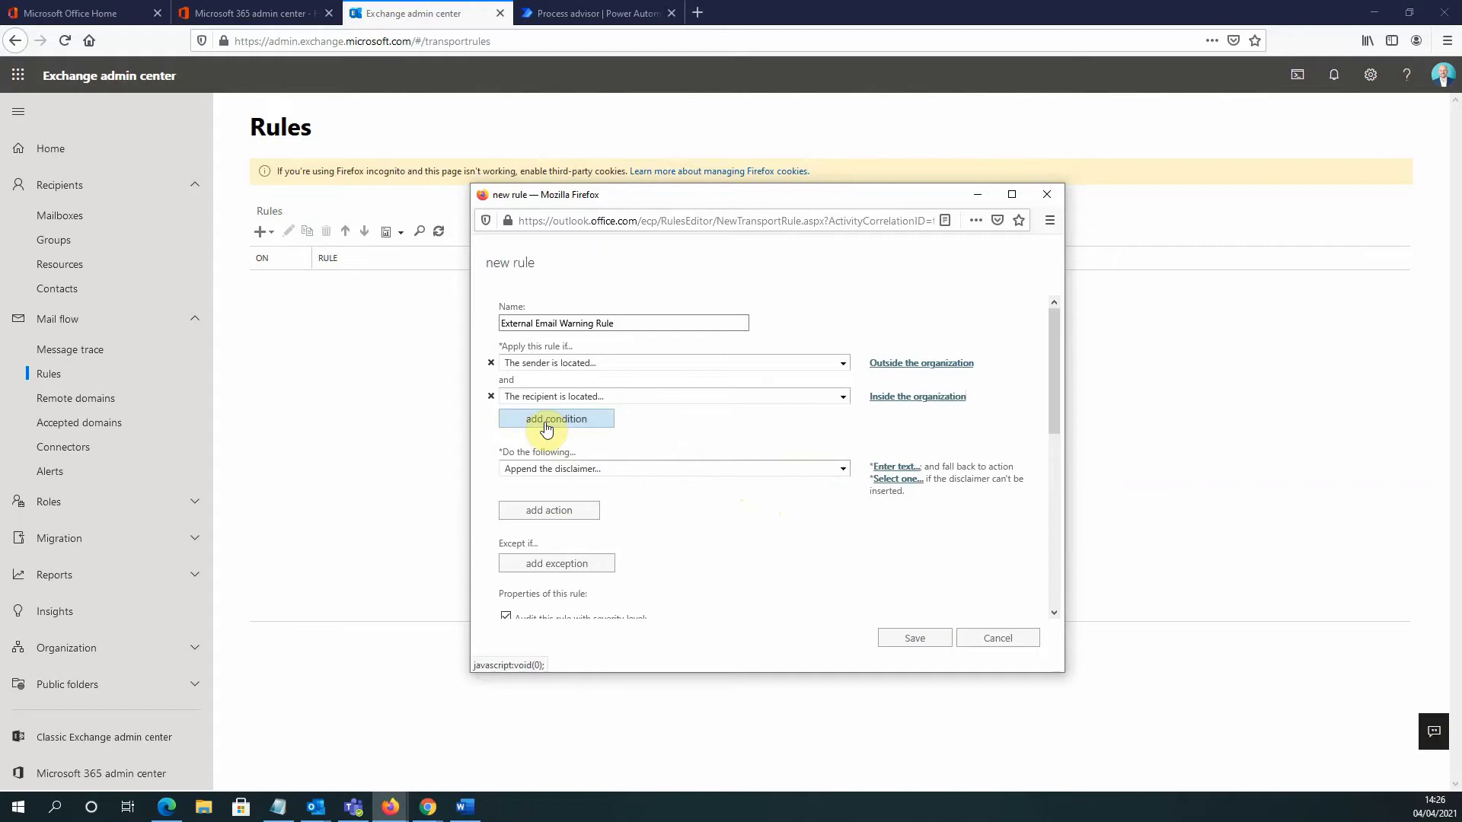
Change the action to prepend the disclaimer and bring up its empty text box.
{"action": "left_click", "coordinate": [749, 472]}
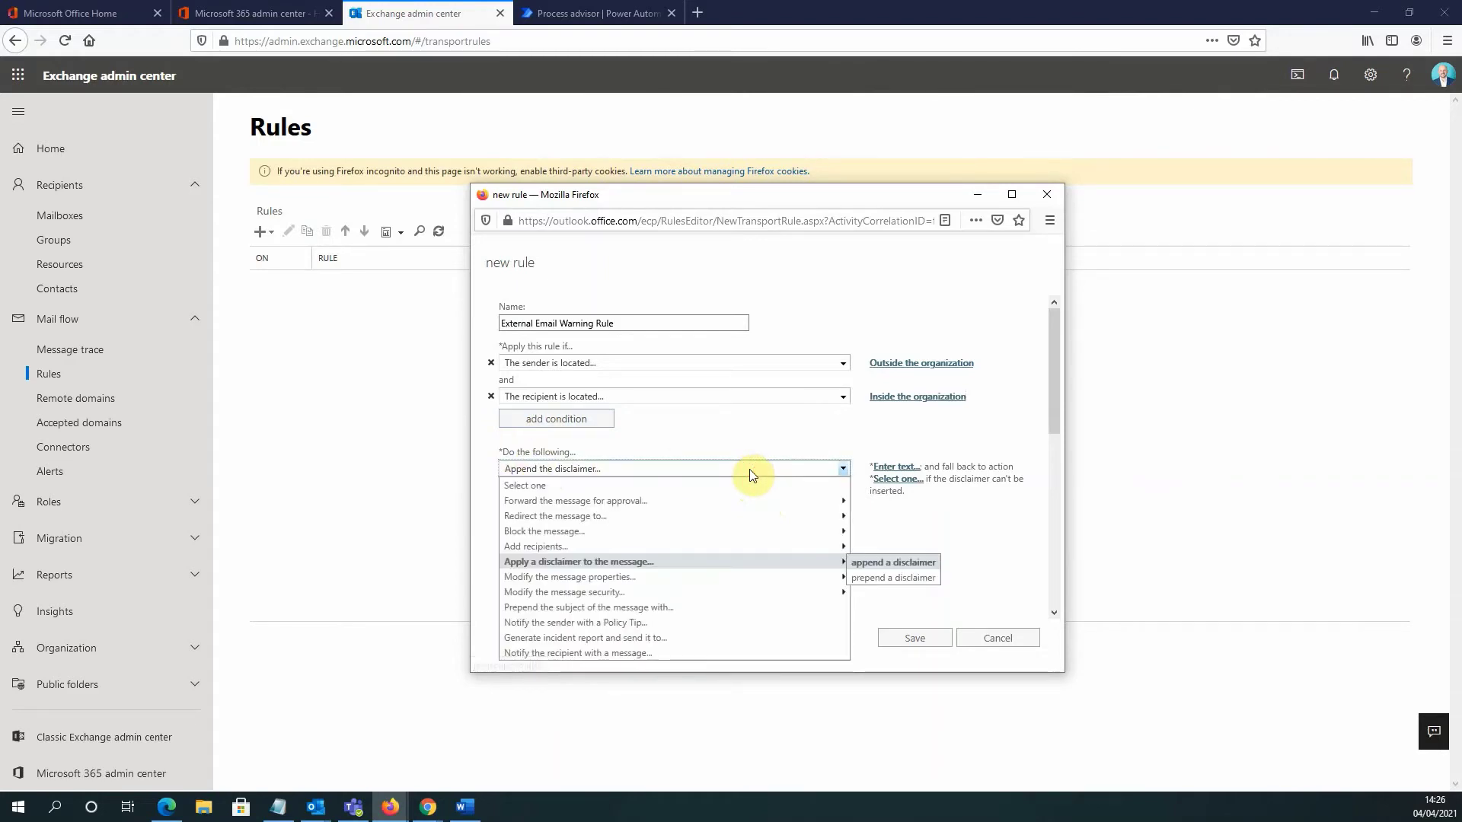
{"action": "left_click", "coordinate": [921, 577]}
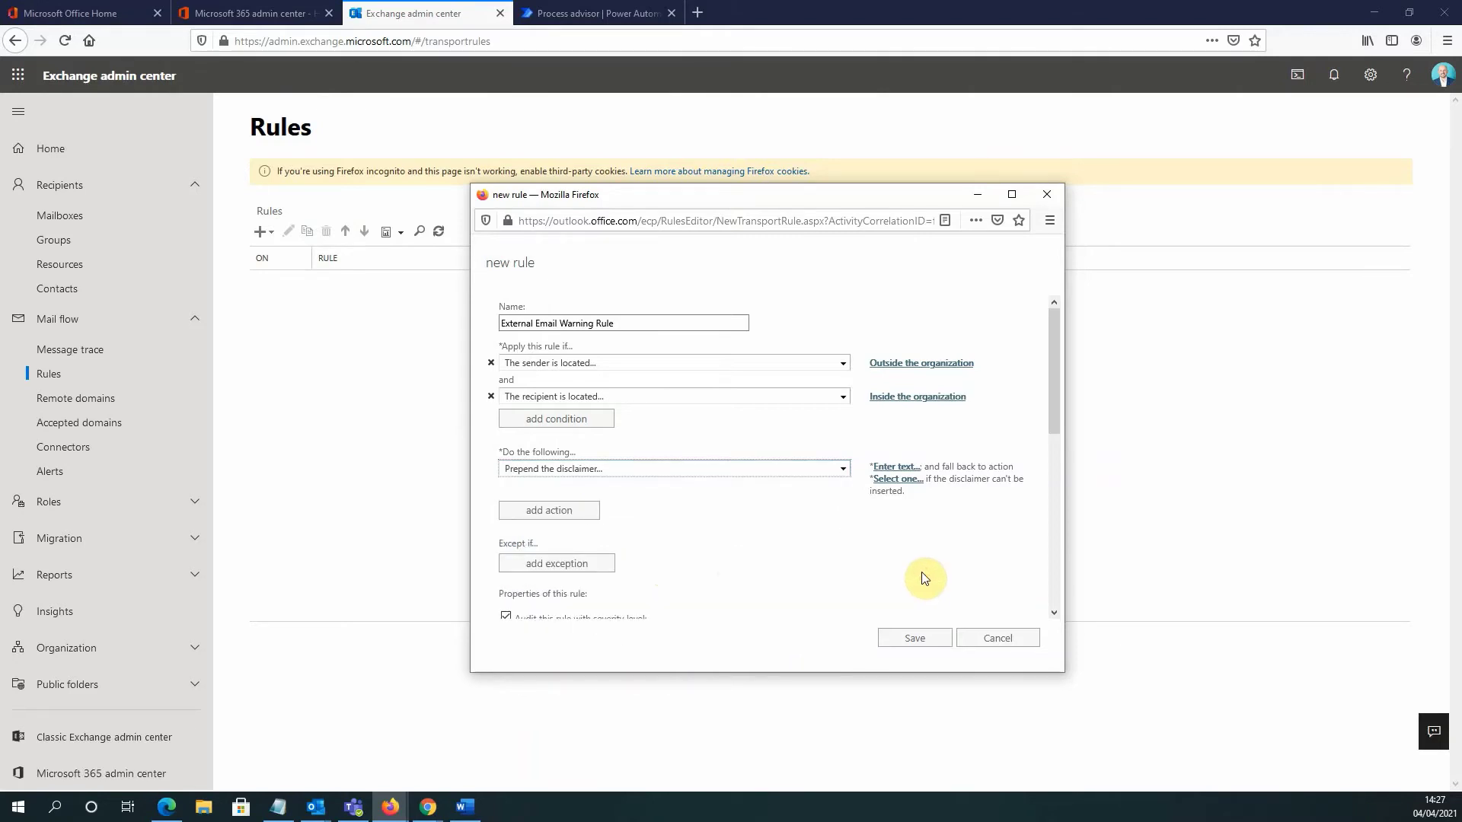
{"action": "left_click", "coordinate": [904, 472]}
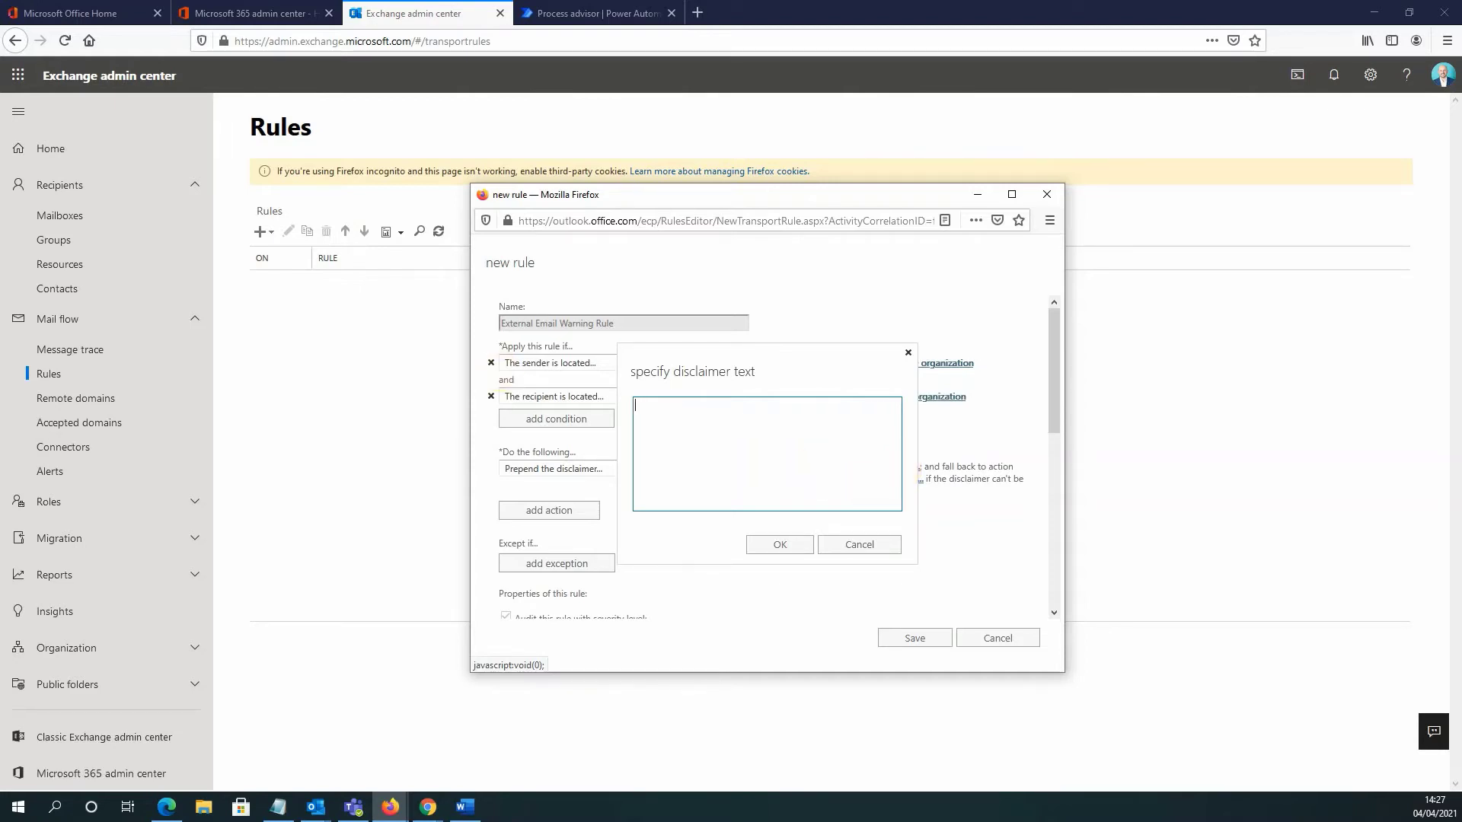
Paste the HTML for the pink [EXTERNAL EMAIL] warning banner into the disclaimer box.
{"action": "left_click", "coordinate": [427, 807]}
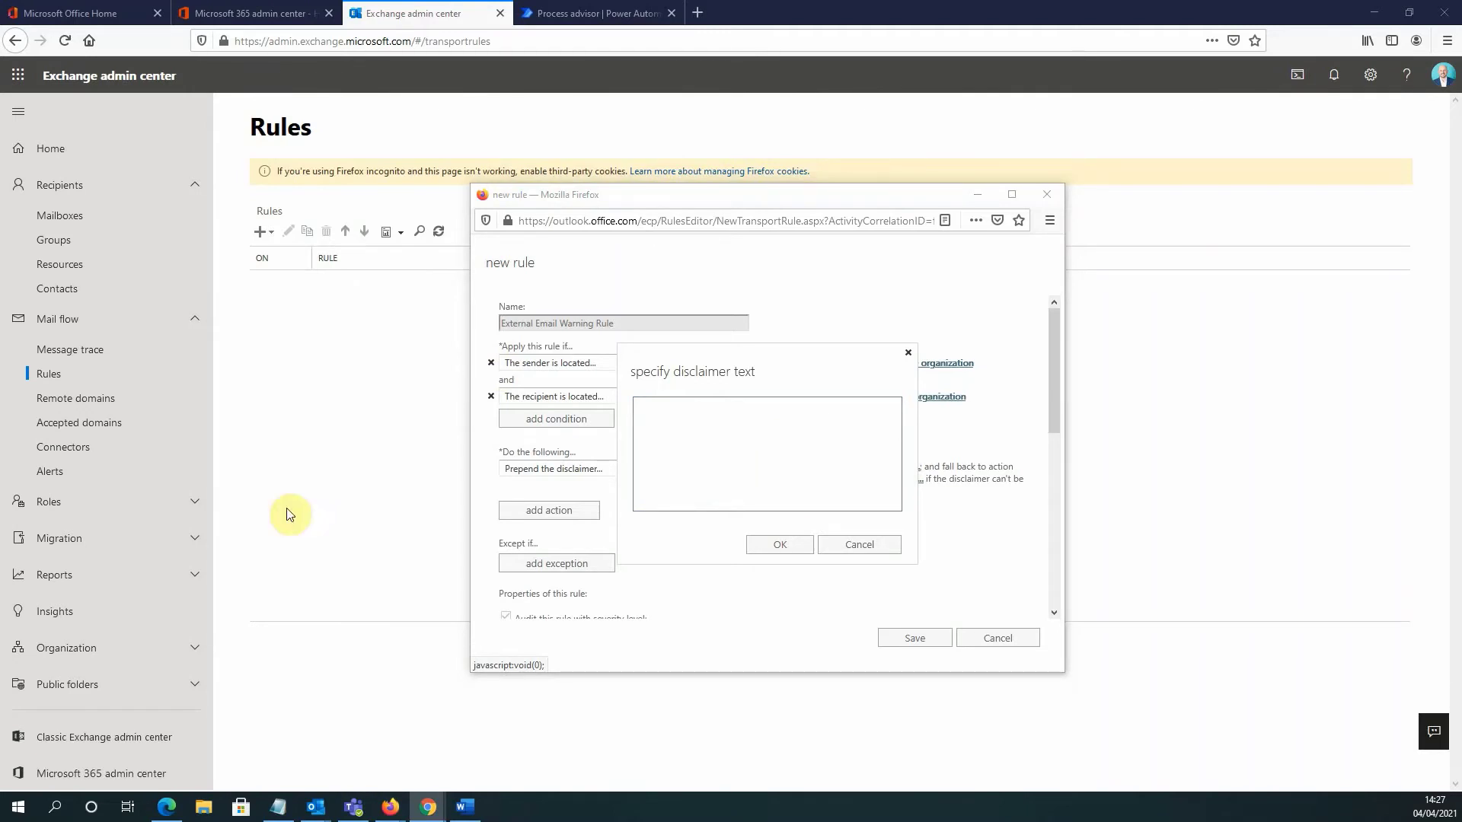
{"action": "left_click", "coordinate": [745, 463]}
{"action": "right_click", "coordinate": [727, 440]}
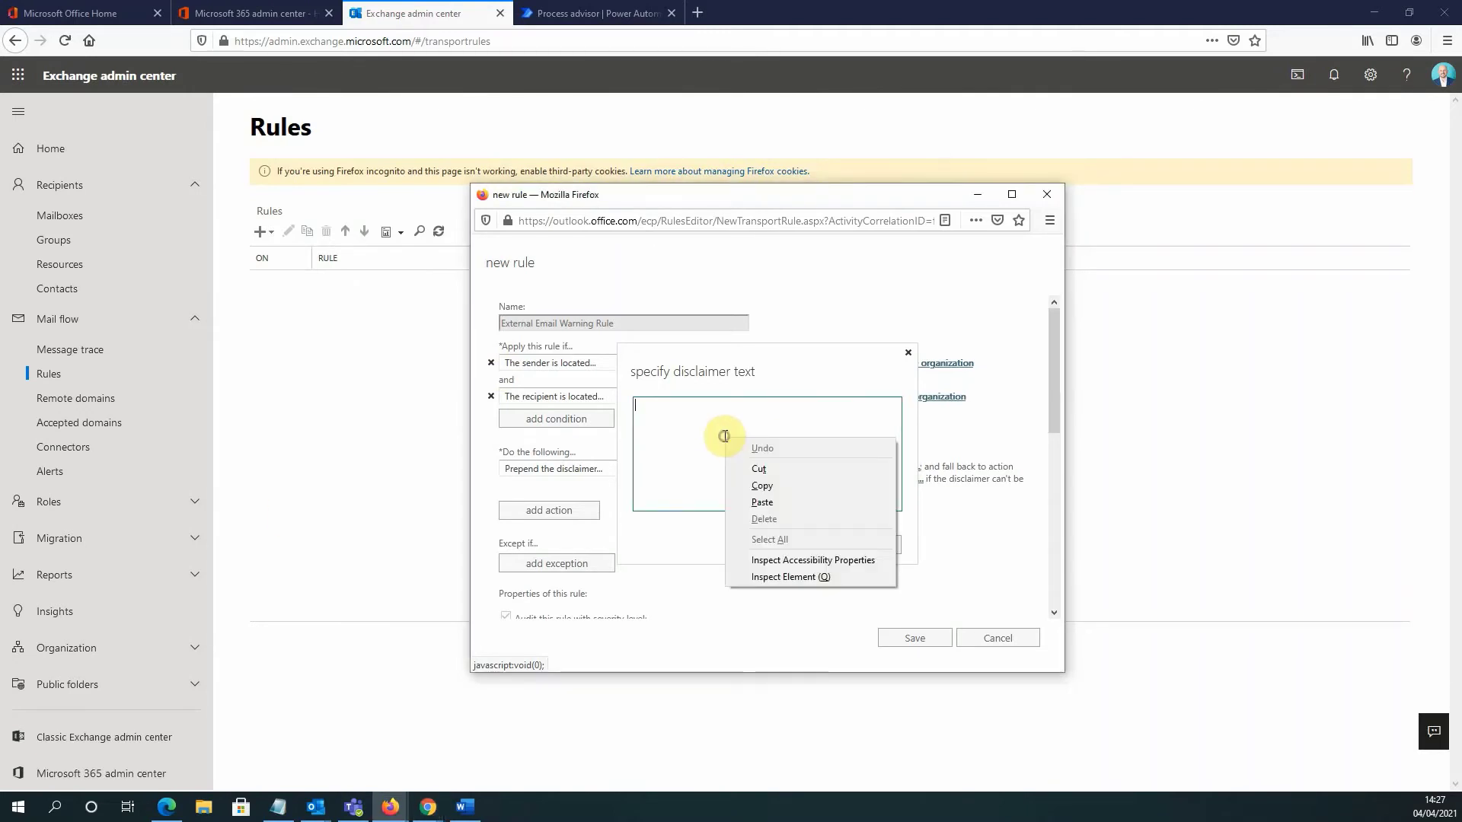
{"action": "left_click", "coordinate": [777, 502]}
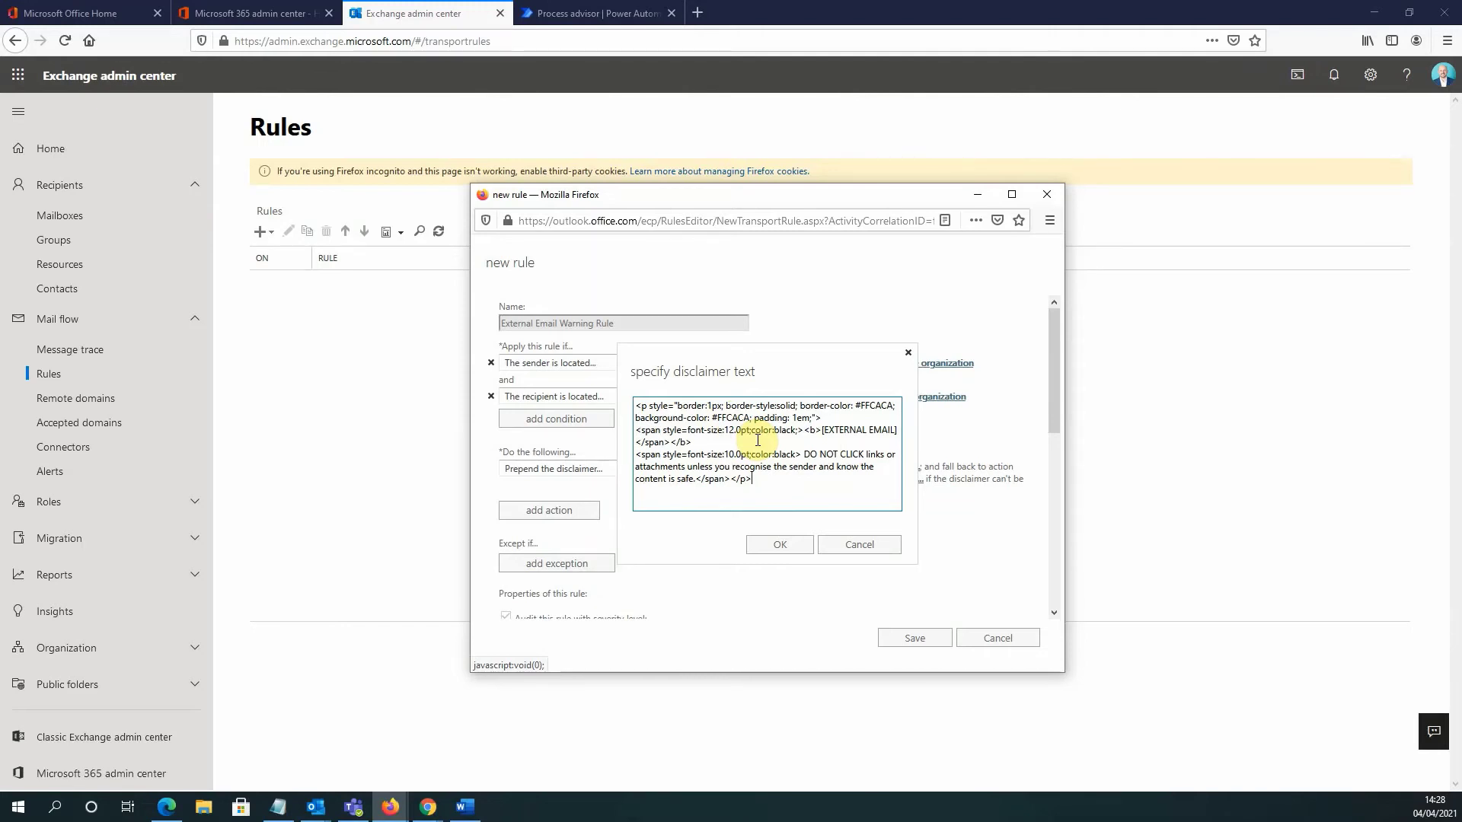
Confirm the banner text and set the disclaimer fallback action to Wrap.
{"action": "left_click", "coordinate": [779, 545]}
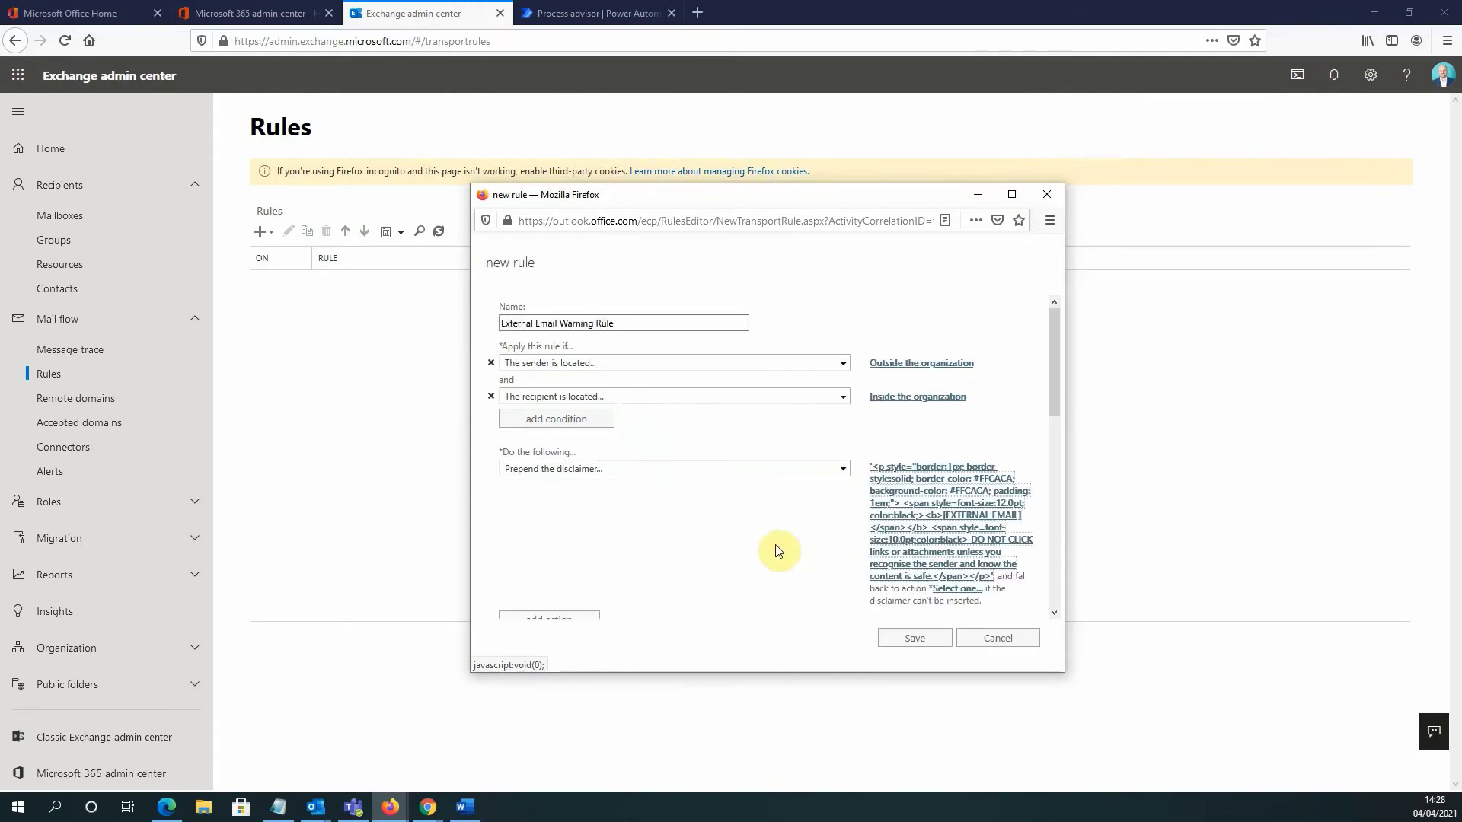
{"action": "scroll", "coordinate": [775, 542], "scroll_direction": "down", "scroll_amount": 2}
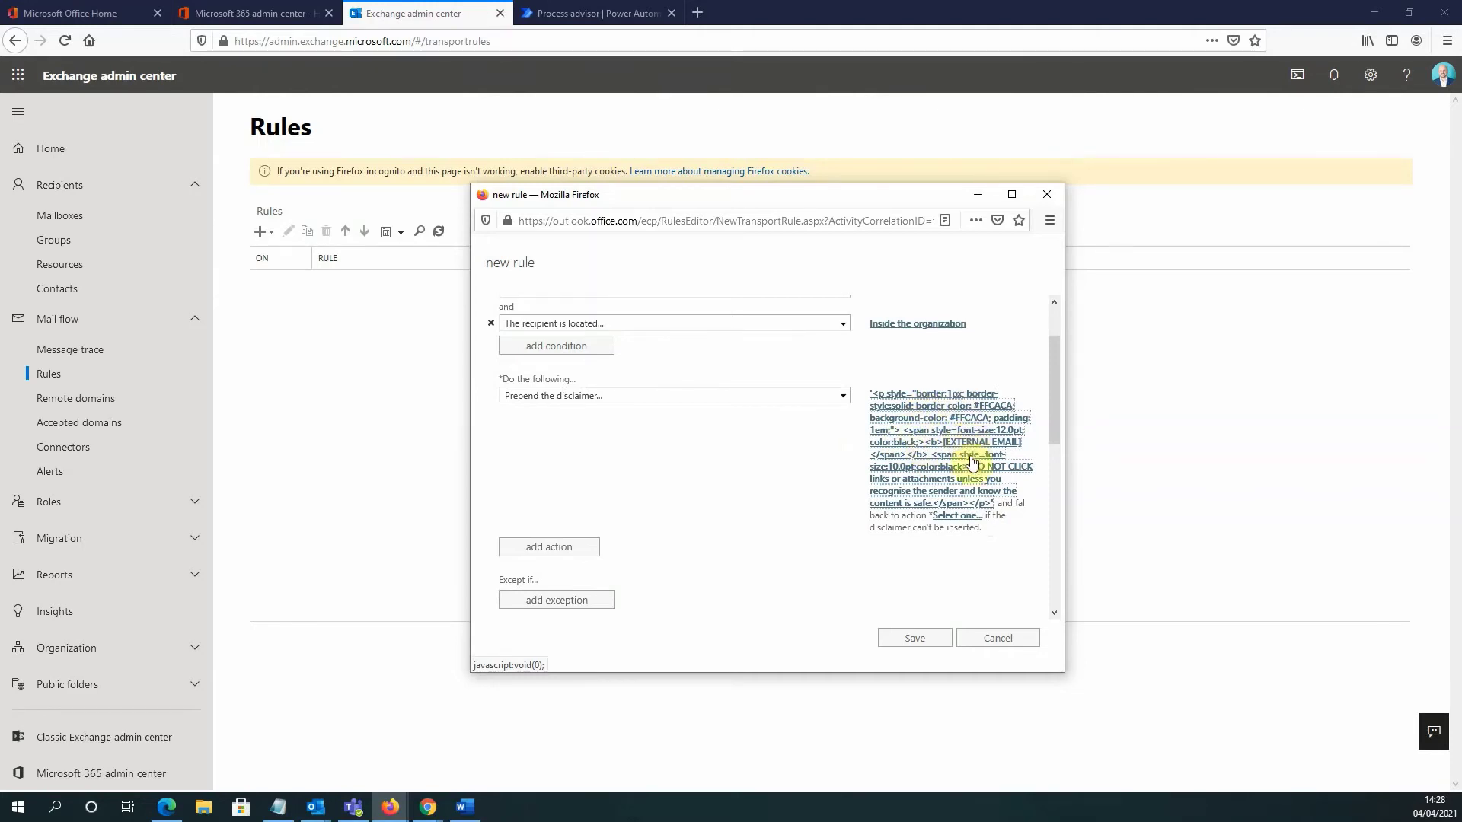
{"action": "left_click", "coordinate": [960, 518]}
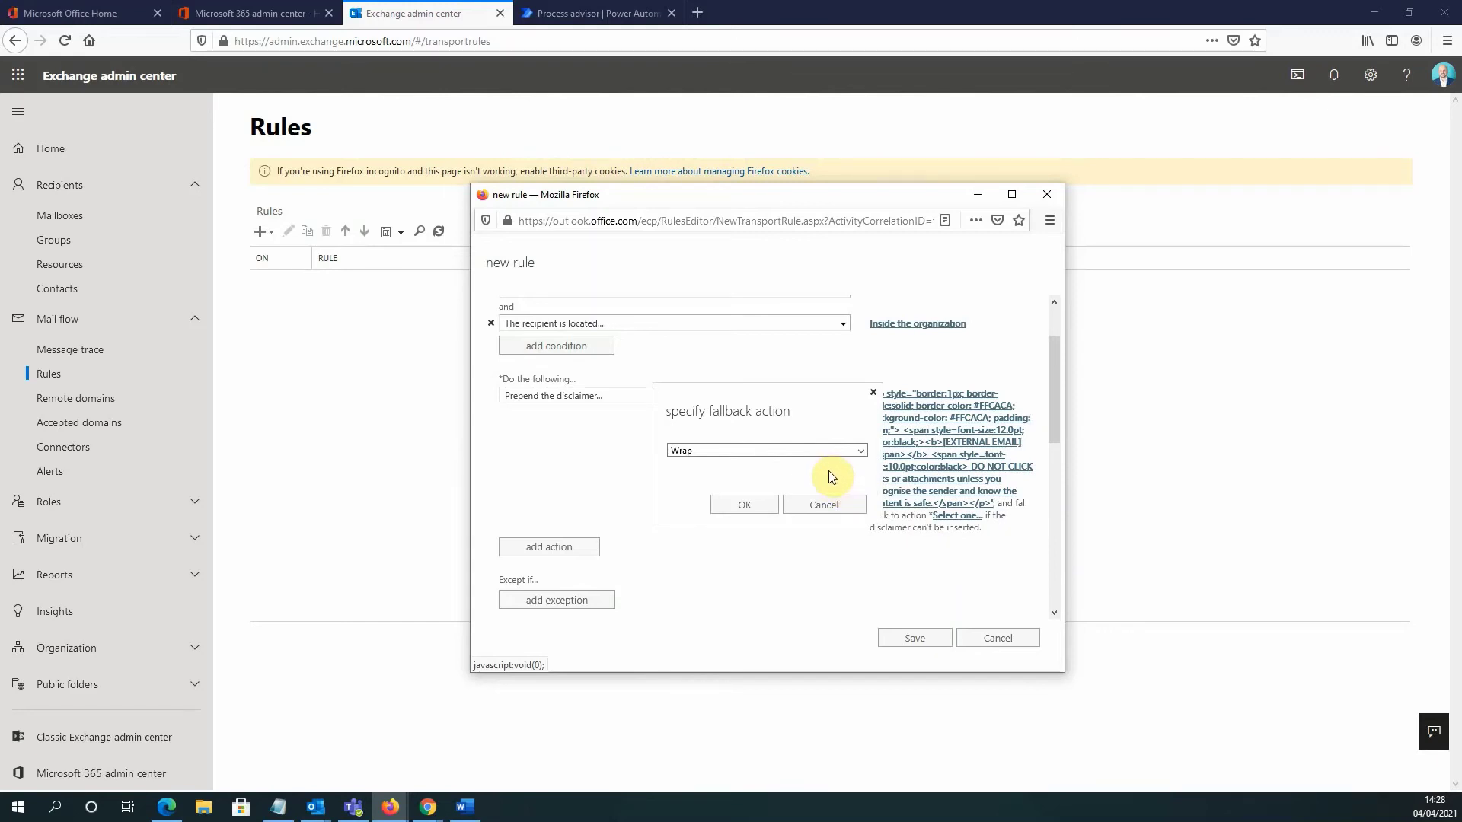
{"action": "left_click", "coordinate": [848, 450]}
{"action": "left_click", "coordinate": [722, 462]}
{"action": "left_click", "coordinate": [735, 506]}
{"action": "left_click", "coordinate": [735, 505]}
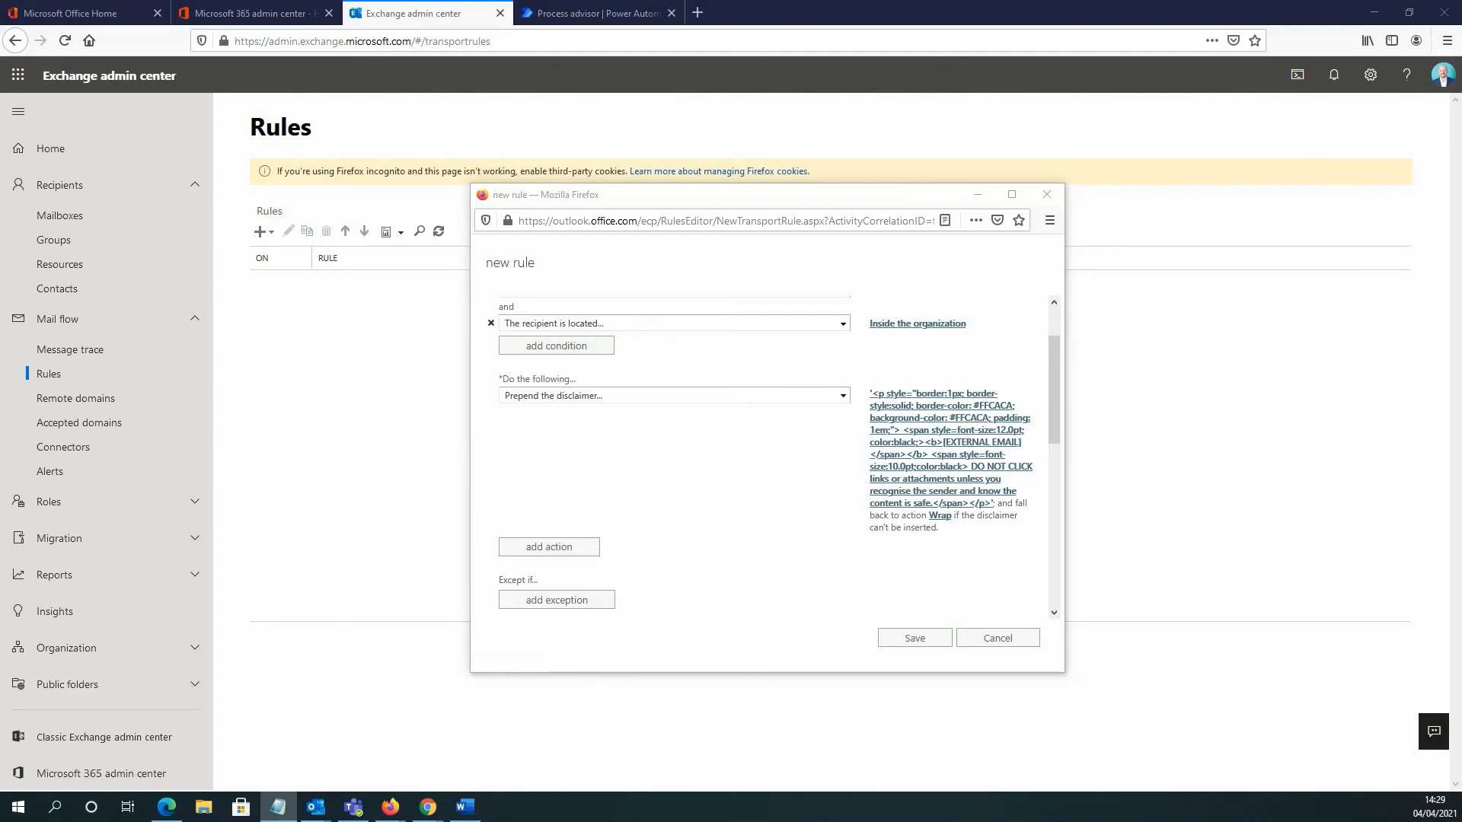
Set the rule's audit severity level to Medium and review the remaining properties.
{"action": "key", "text": "alt+Tab"}
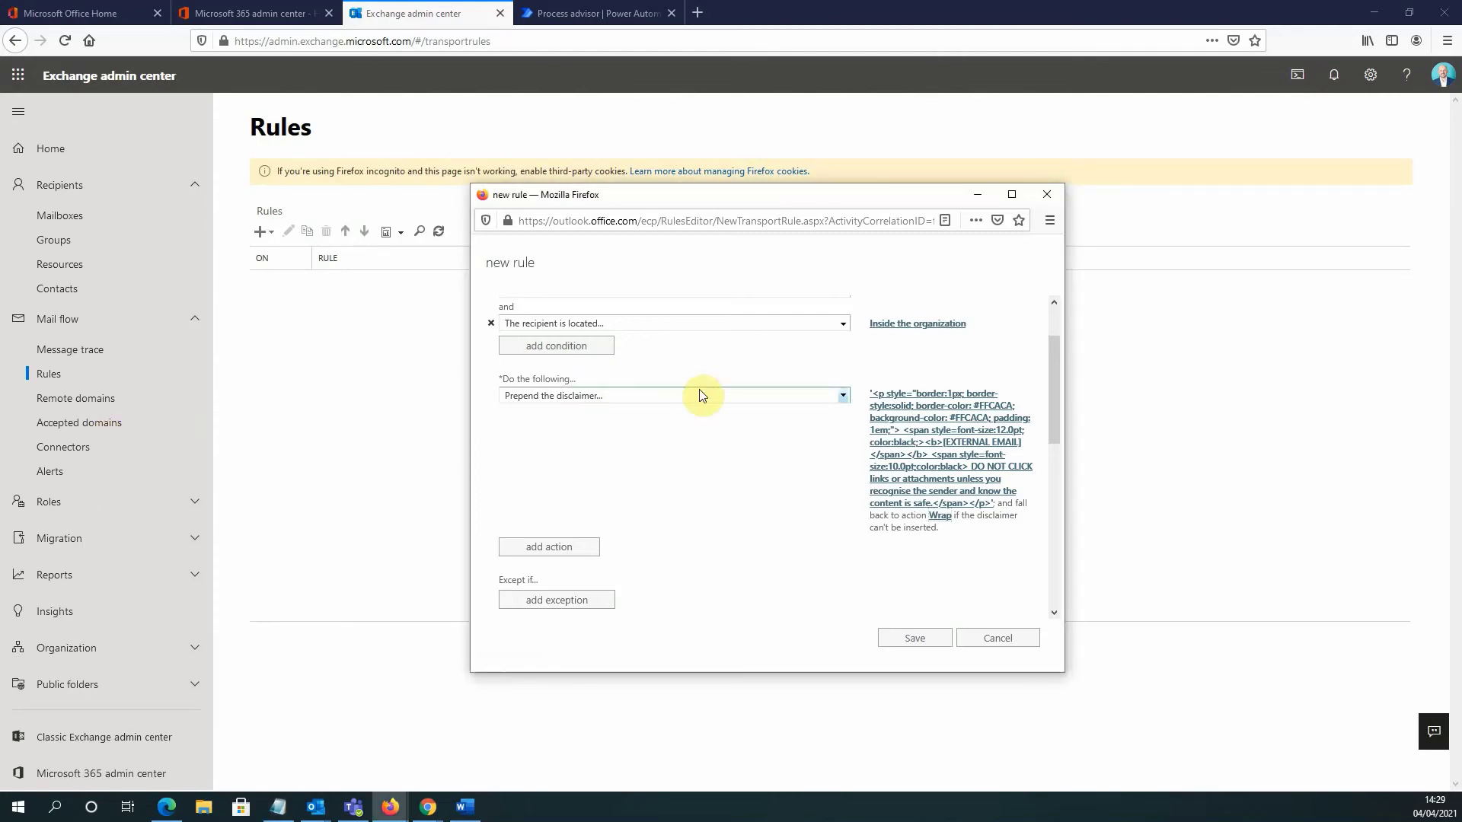
{"action": "scroll", "coordinate": [704, 401], "scroll_direction": "up", "scroll_amount": 2}
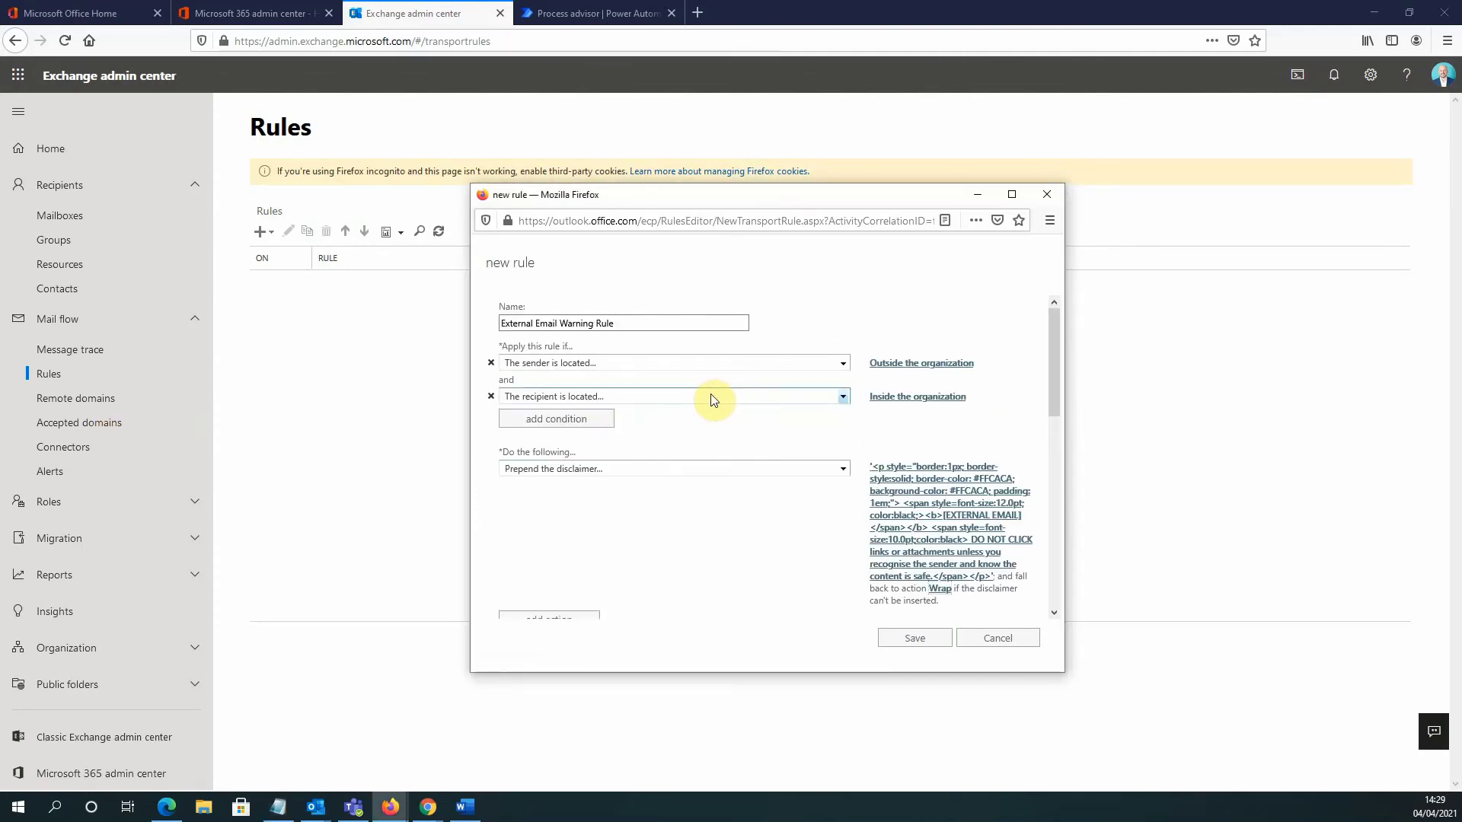
{"action": "scroll", "coordinate": [713, 400], "scroll_direction": "down", "scroll_amount": 4}
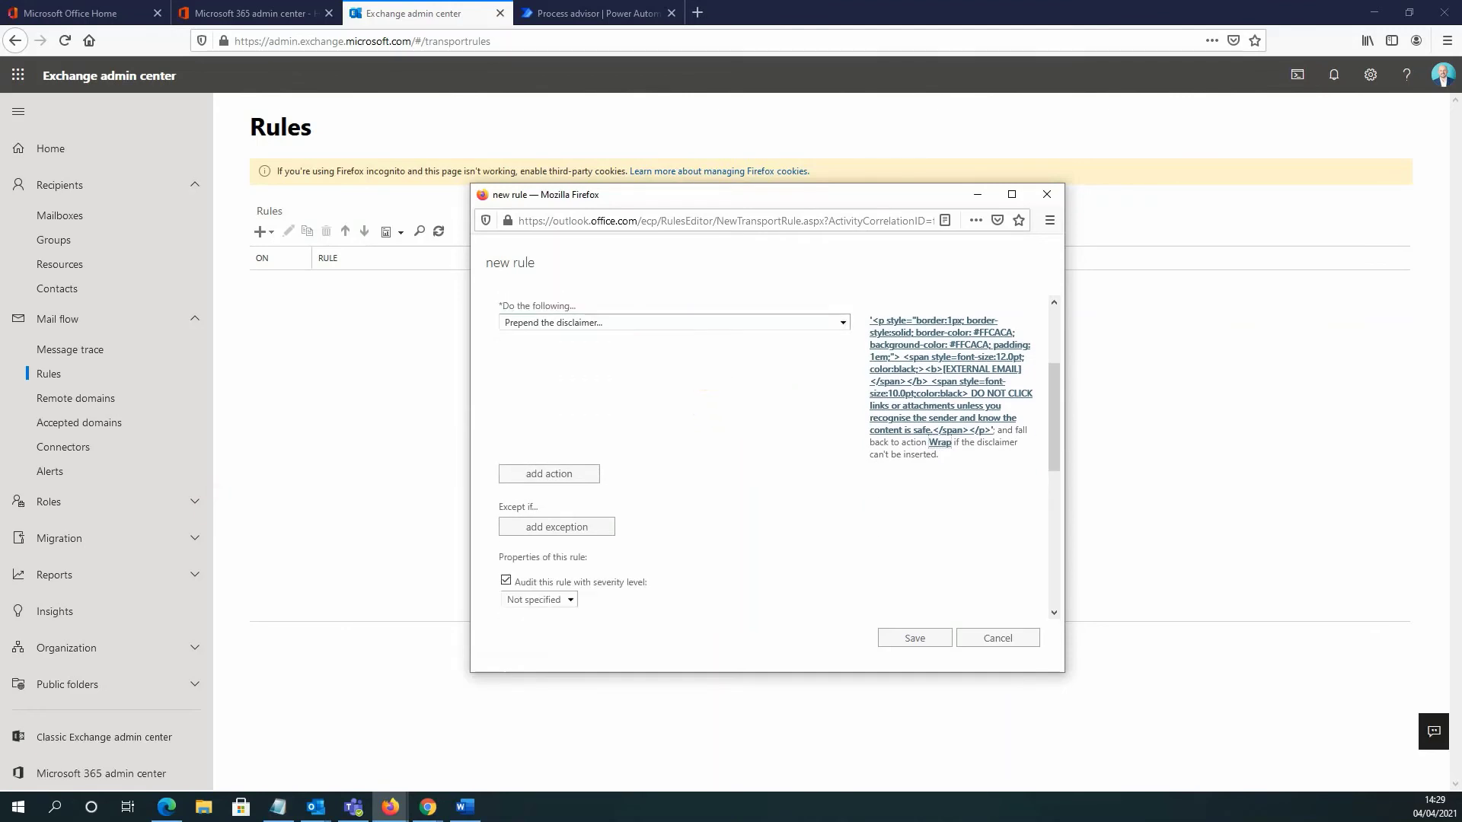
{"action": "key", "text": "alt+Tab"}
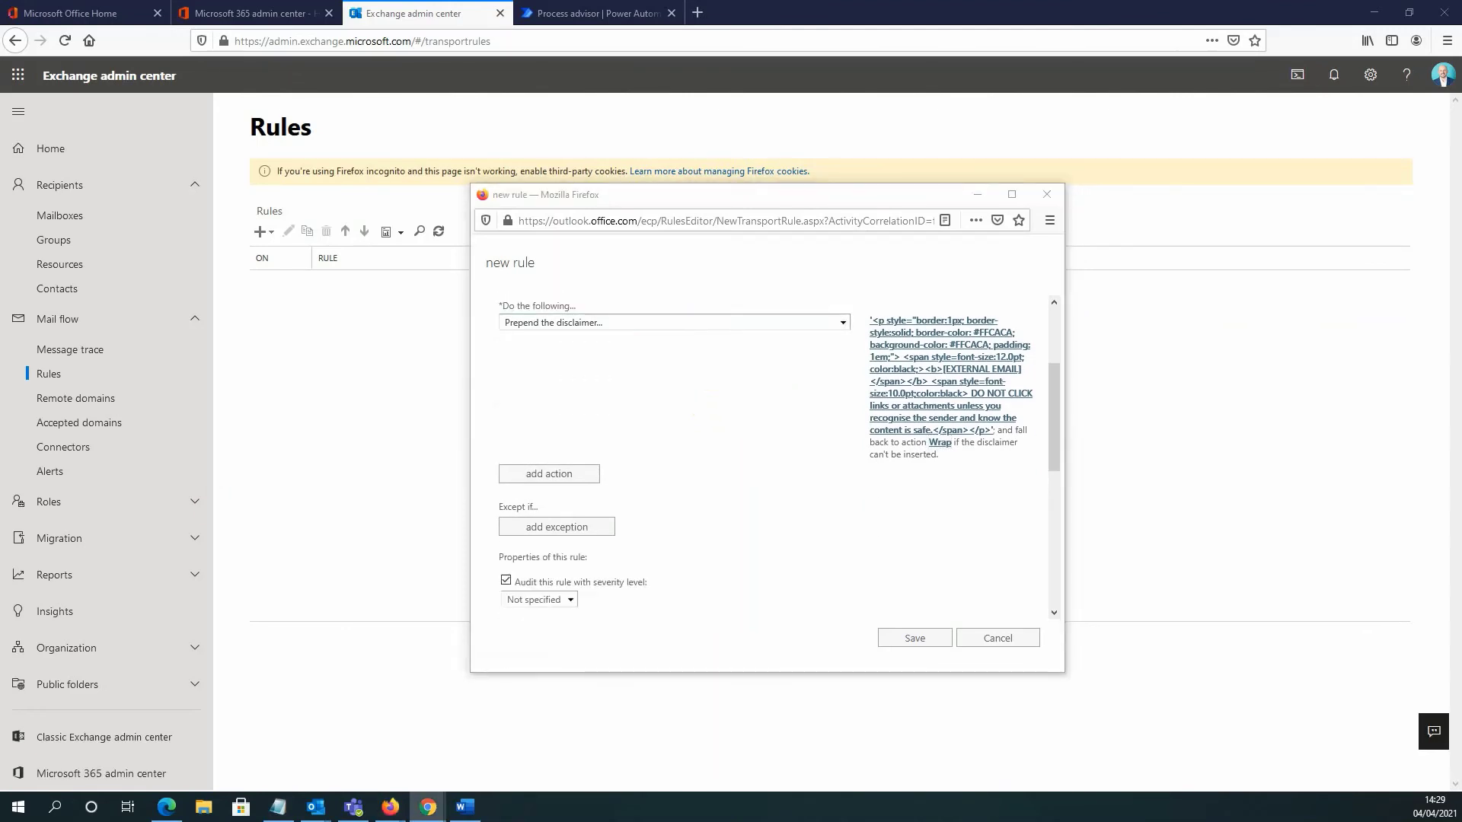
{"action": "scroll", "coordinate": [746, 469], "scroll_direction": "down", "scroll_amount": 4}
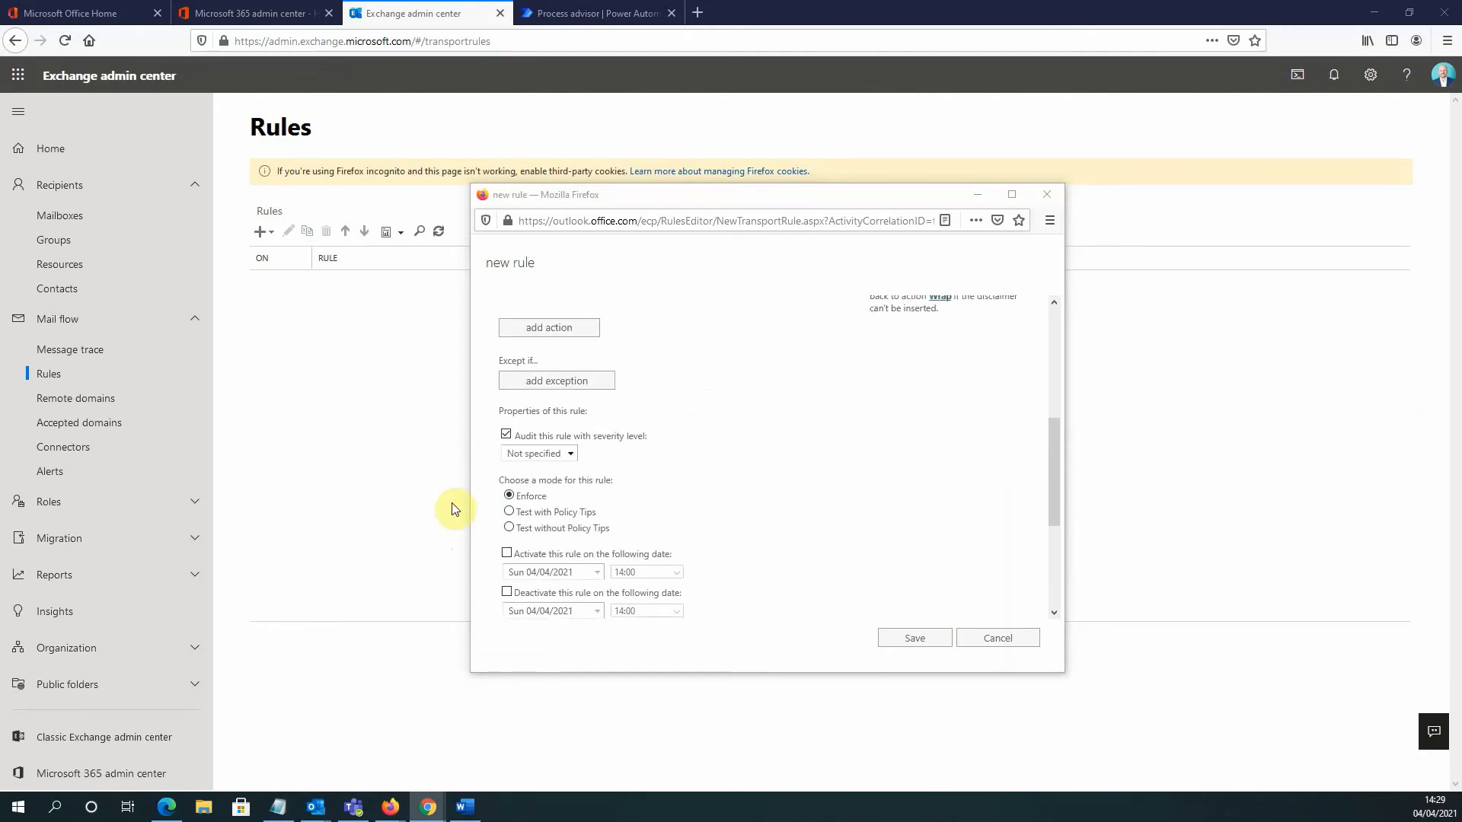
{"action": "left_click", "coordinate": [570, 457]}
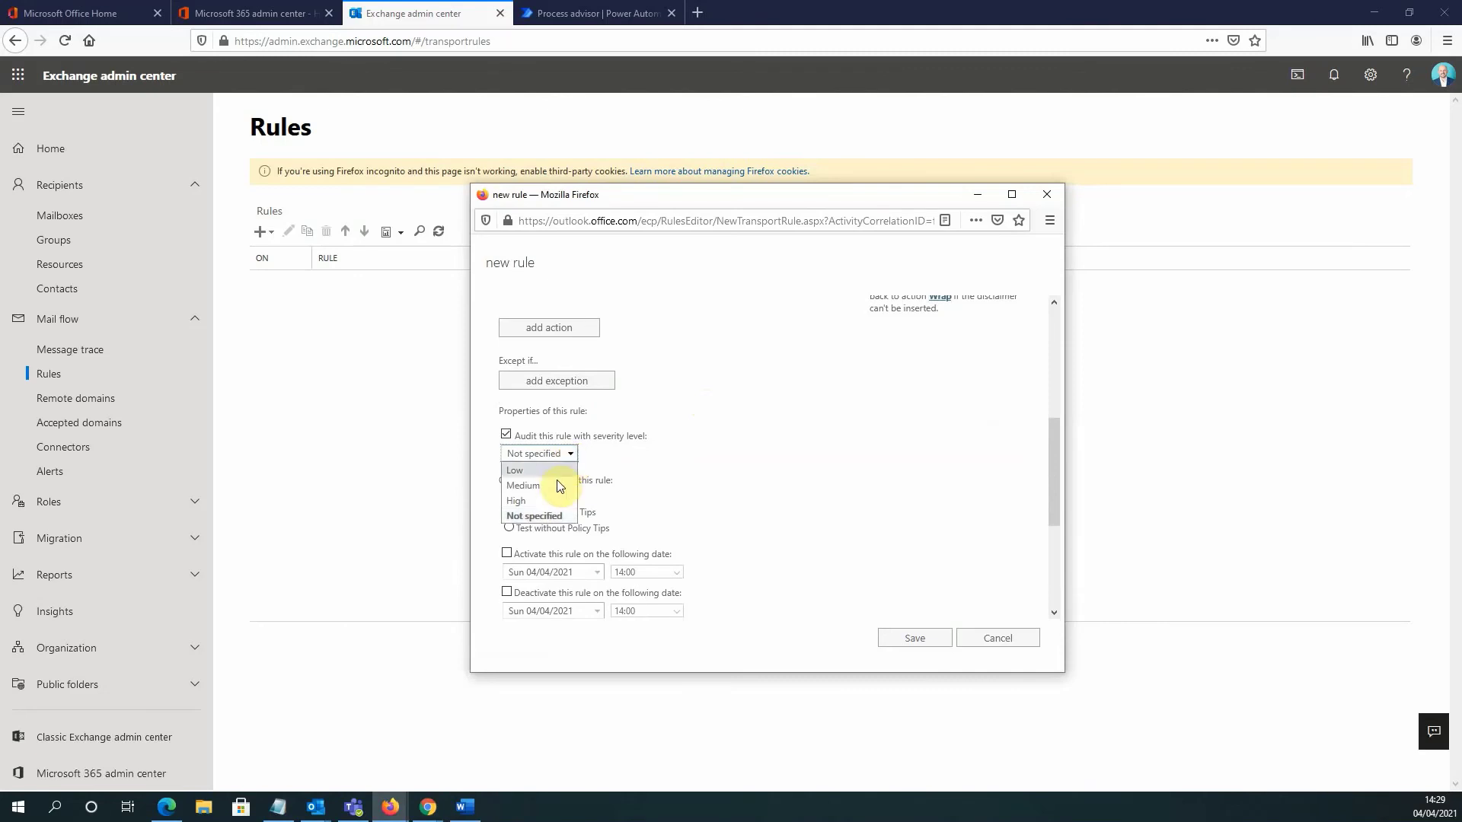
{"action": "left_click", "coordinate": [555, 484]}
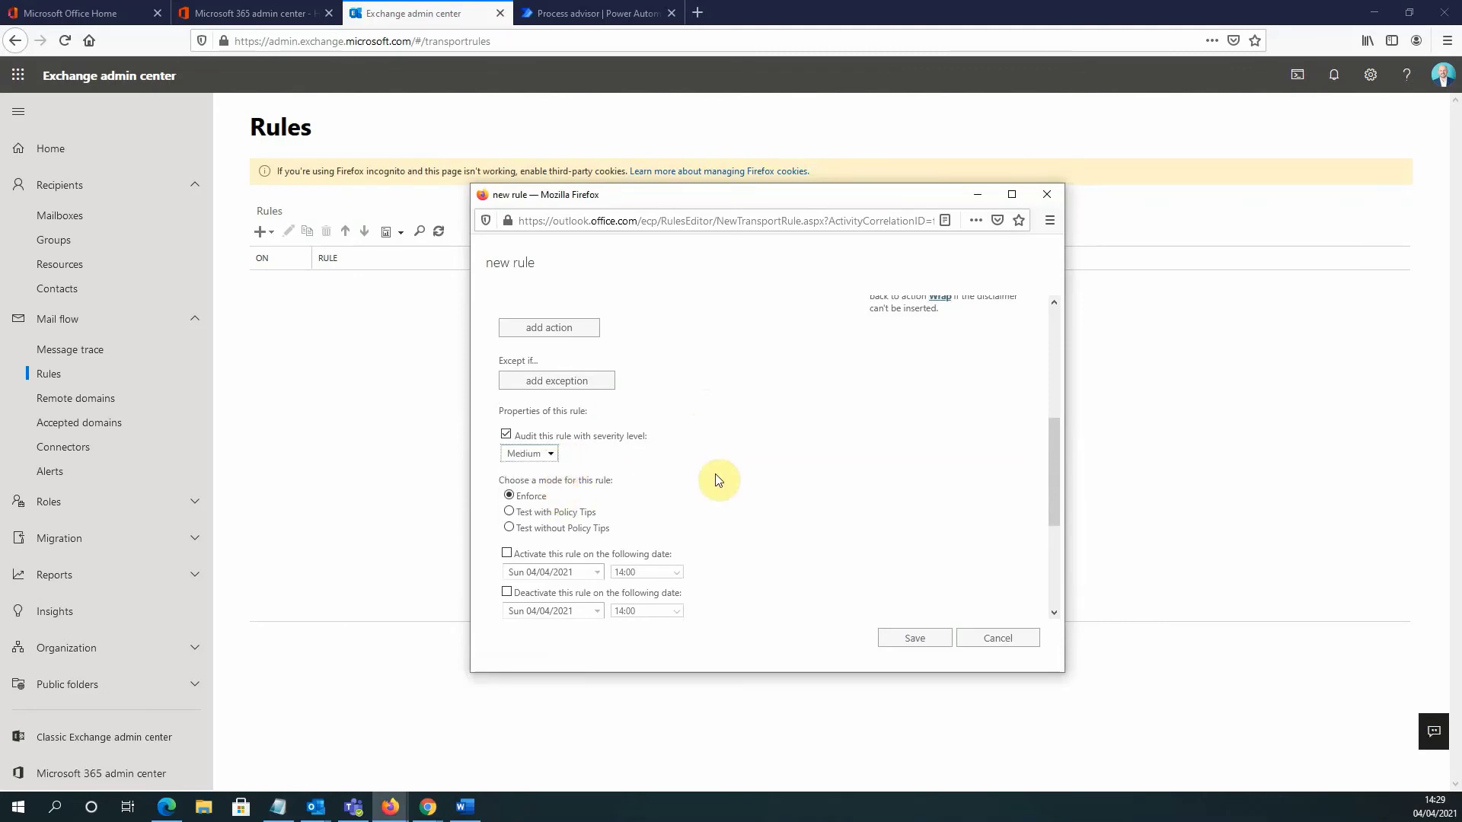
{"action": "left_click", "coordinate": [716, 473]}
{"action": "scroll", "coordinate": [734, 450], "scroll_direction": "down", "scroll_amount": 2}
{"action": "scroll", "coordinate": [734, 449], "scroll_direction": "down", "scroll_amount": 2}
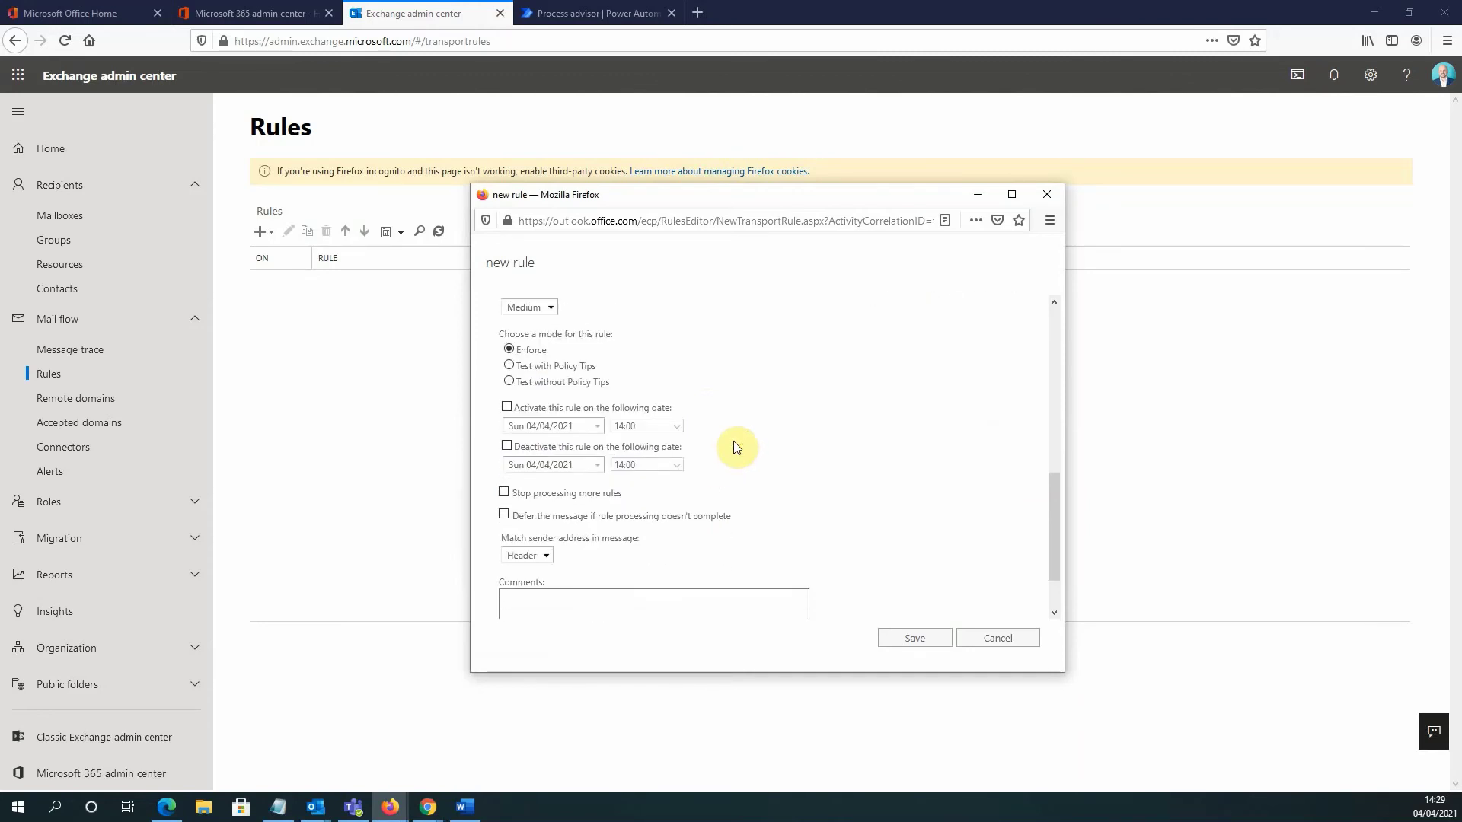
{"action": "scroll", "coordinate": [733, 441], "scroll_direction": "down", "scroll_amount": 1}
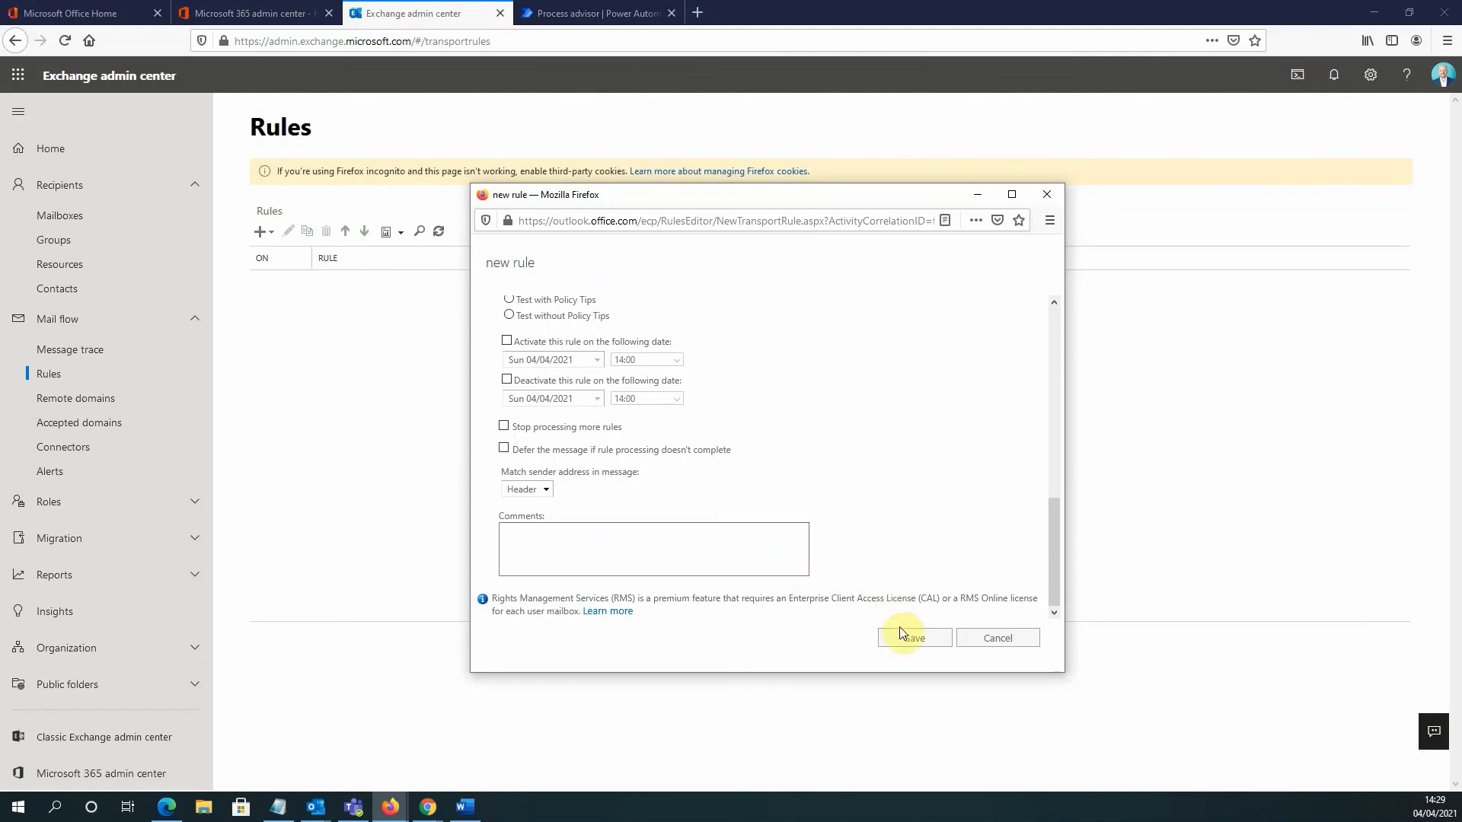
Save the External Email Warning Rule so it lists as enabled at priority 0.
{"action": "left_click", "coordinate": [908, 644]}
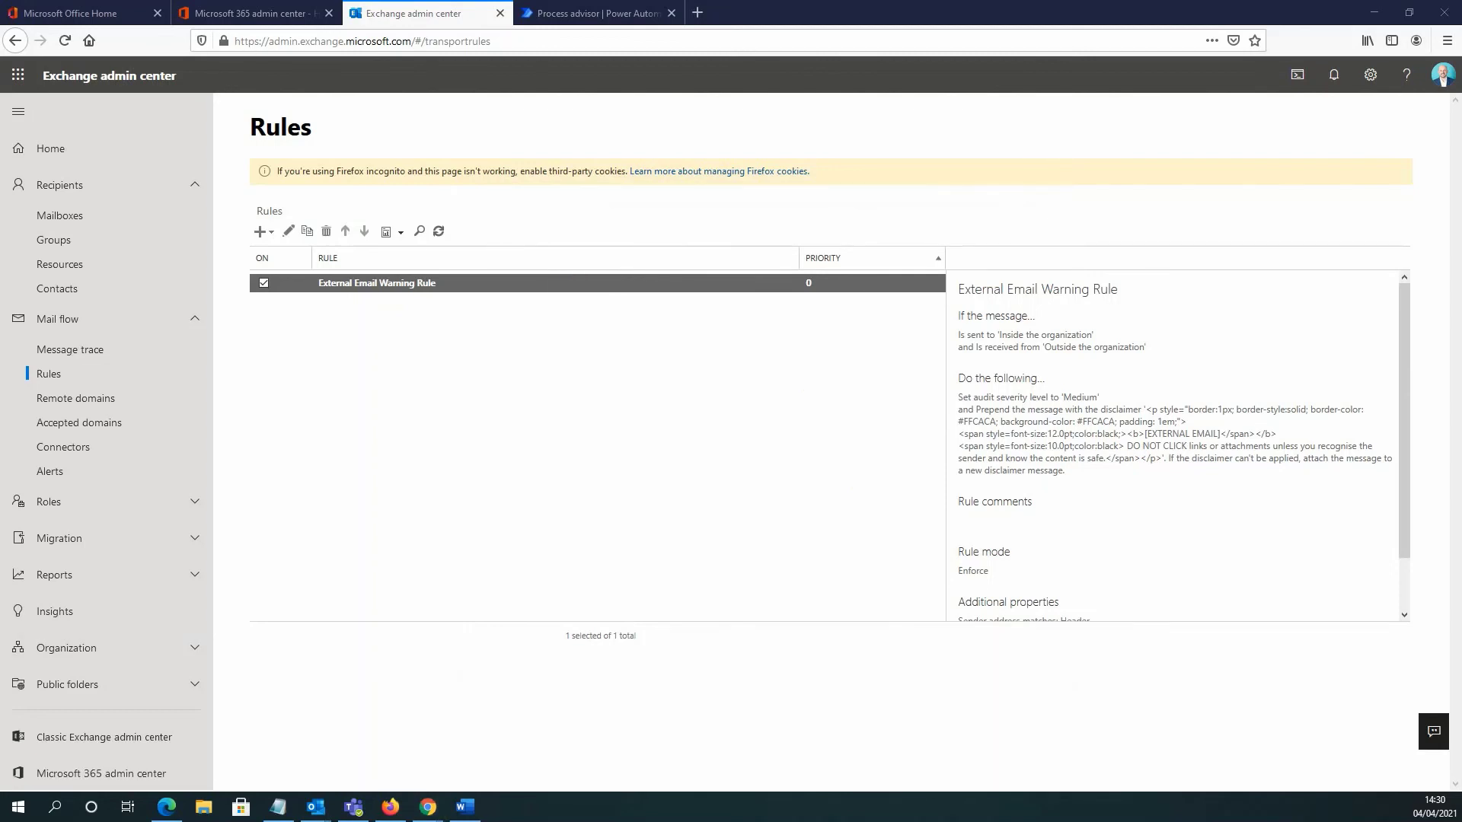
In Outlook, open the Office Move message to check for the pink [EXTERNAL EMAIL] banner.
{"action": "key", "text": "alt+Tab"}
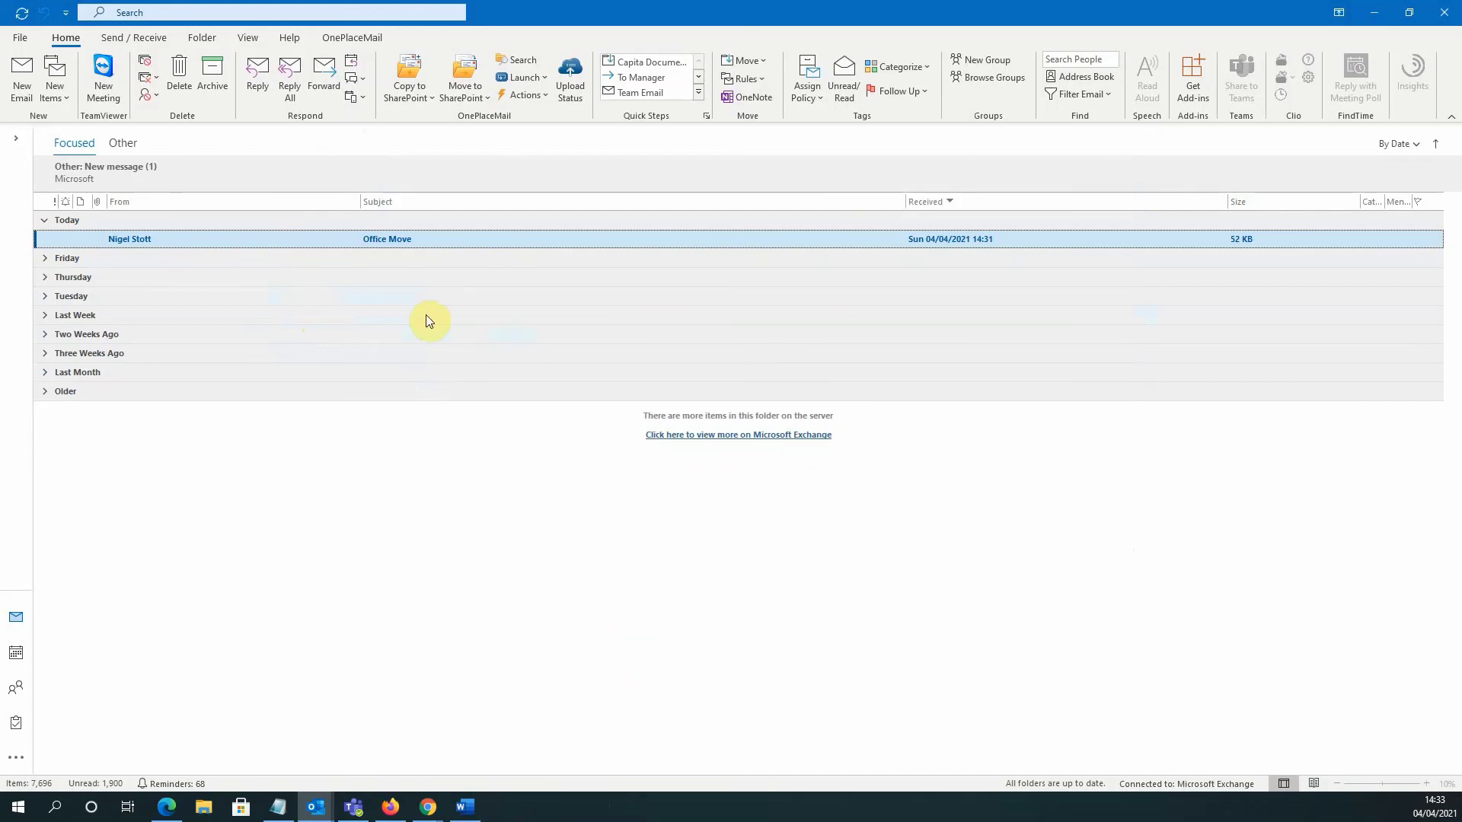
{"action": "double_click", "coordinate": [390, 239]}
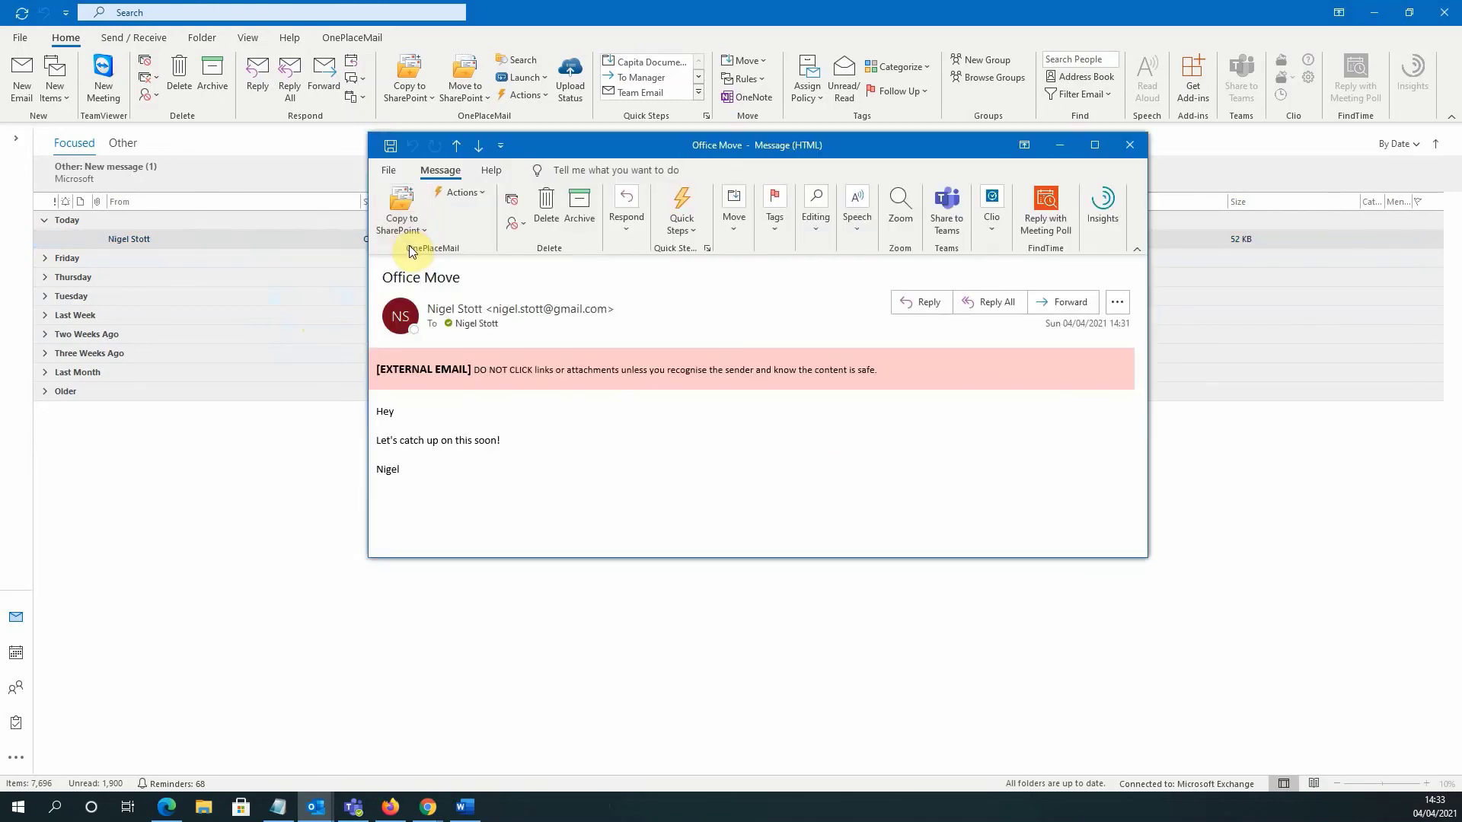